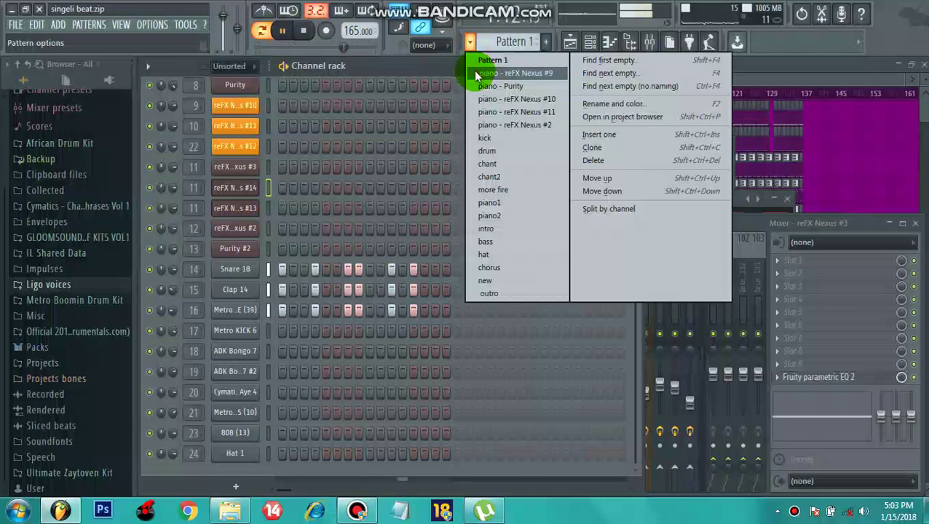
# Display the kick, drum, chant and chant2 patterns one after another to review their steps in the channel rack.
pyautogui.click(485, 138)
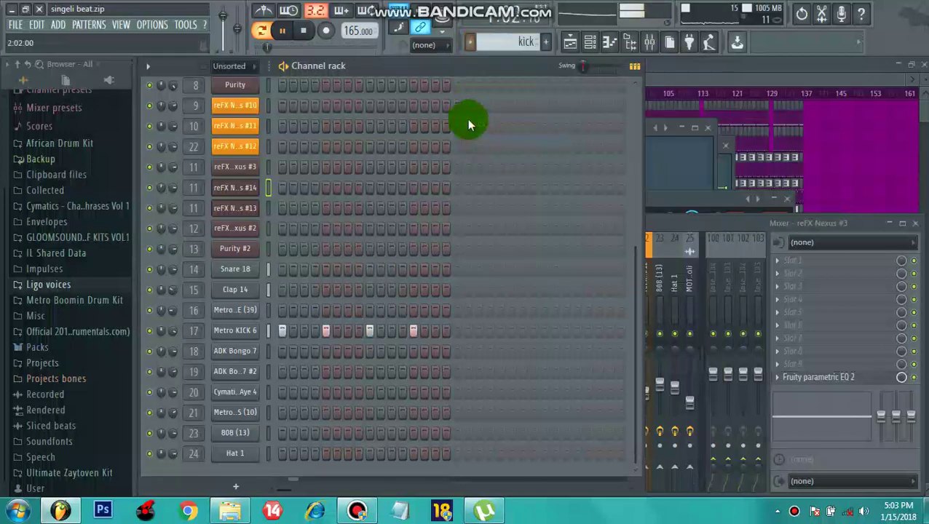
pyautogui.click(470, 45)
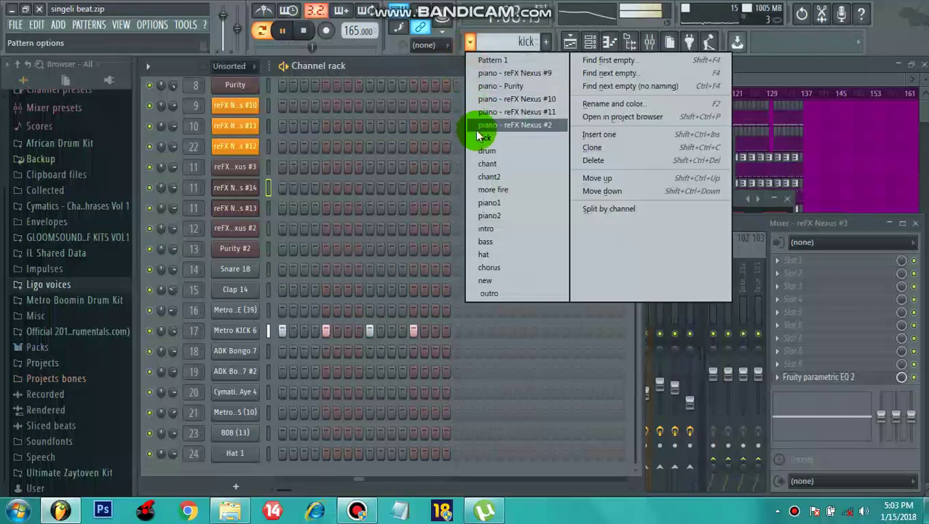
pyautogui.click(480, 152)
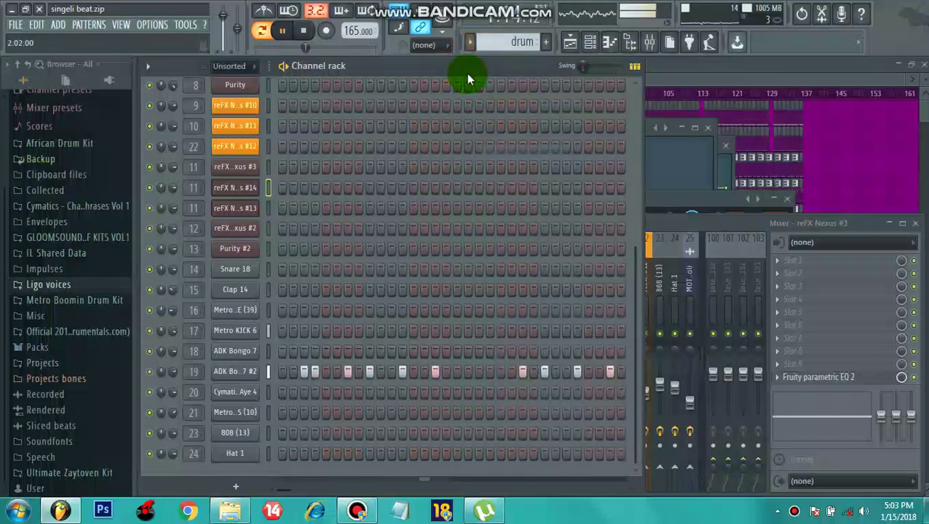
pyautogui.click(471, 44)
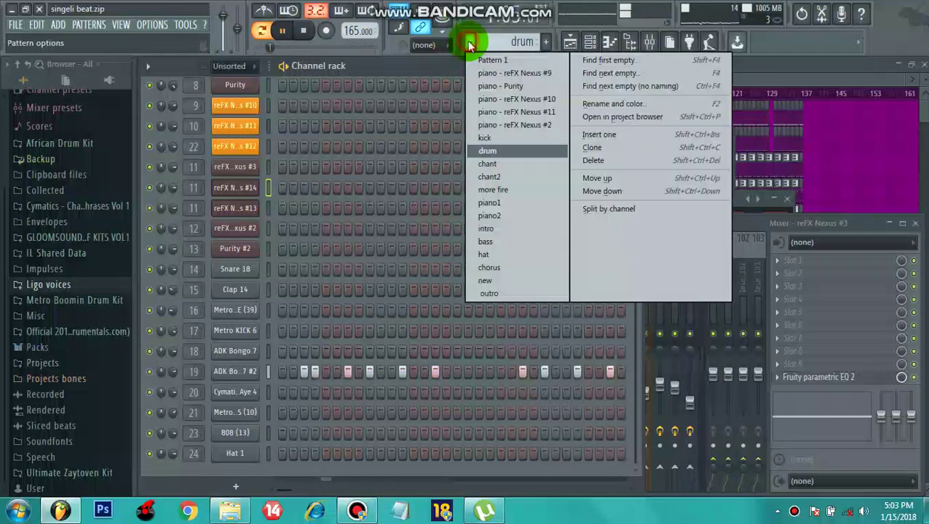
pyautogui.click(501, 164)
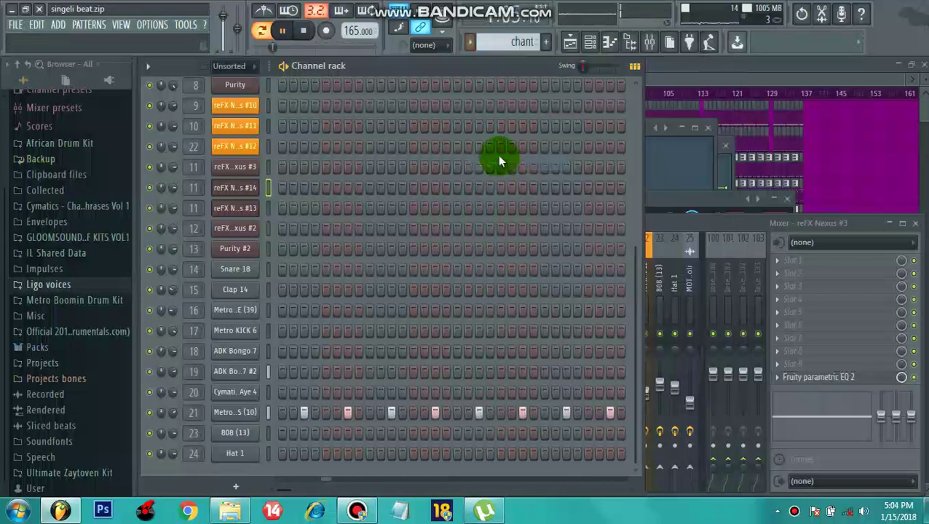
pyautogui.click(471, 42)
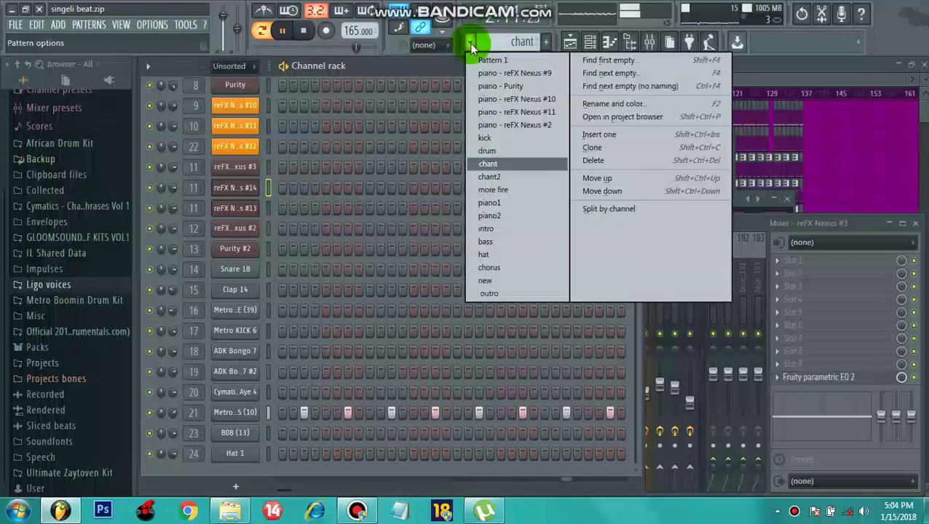
pyautogui.click(498, 177)
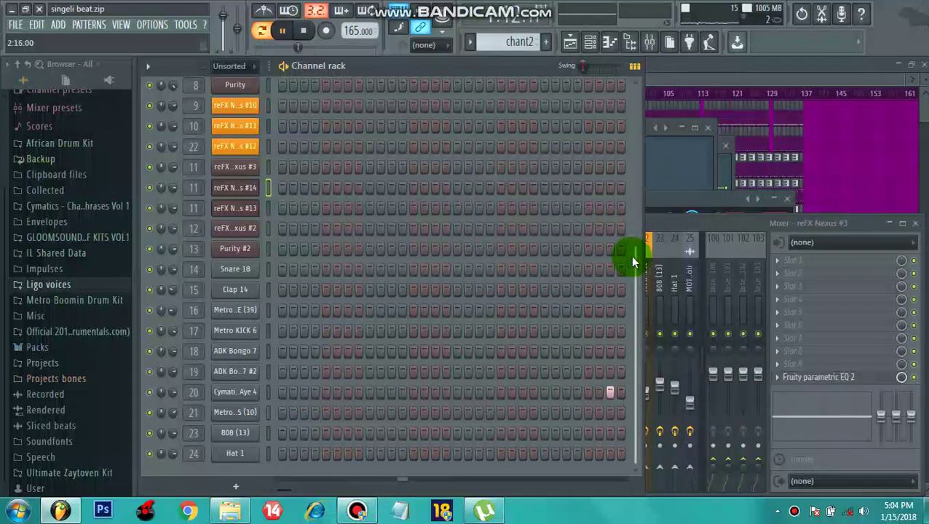
# Switch to the more fire pattern and examine the reFX Nexus #3 preset and its full melody in the piano roll.
pyautogui.click(471, 42)
pyautogui.click(491, 188)
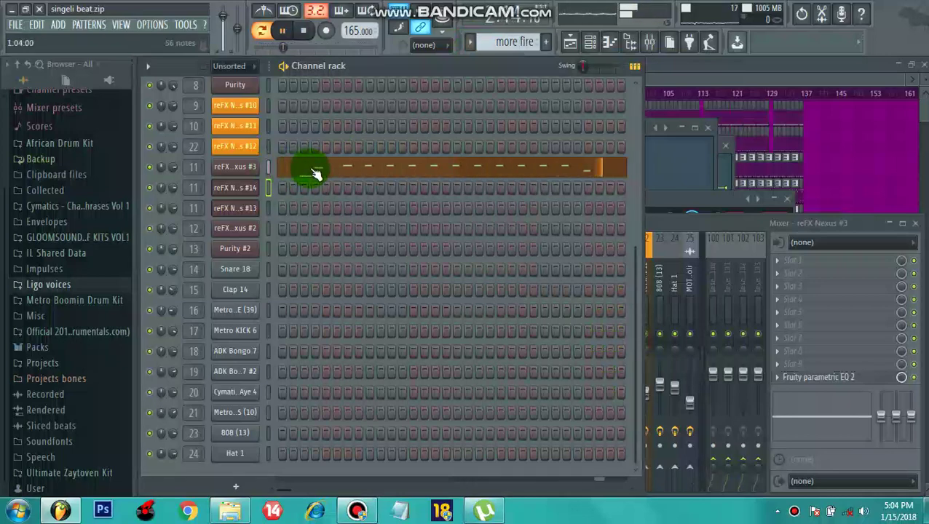
pyautogui.click(231, 175)
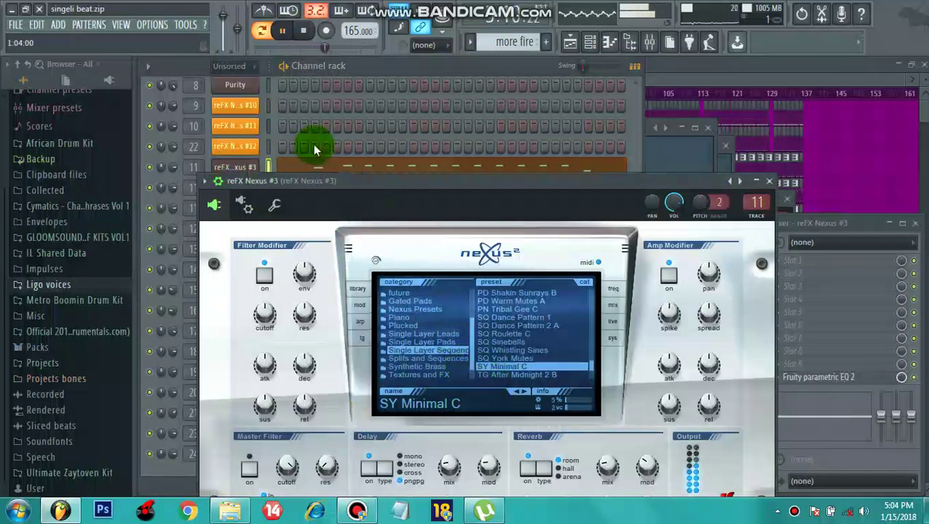
pyautogui.click(313, 166)
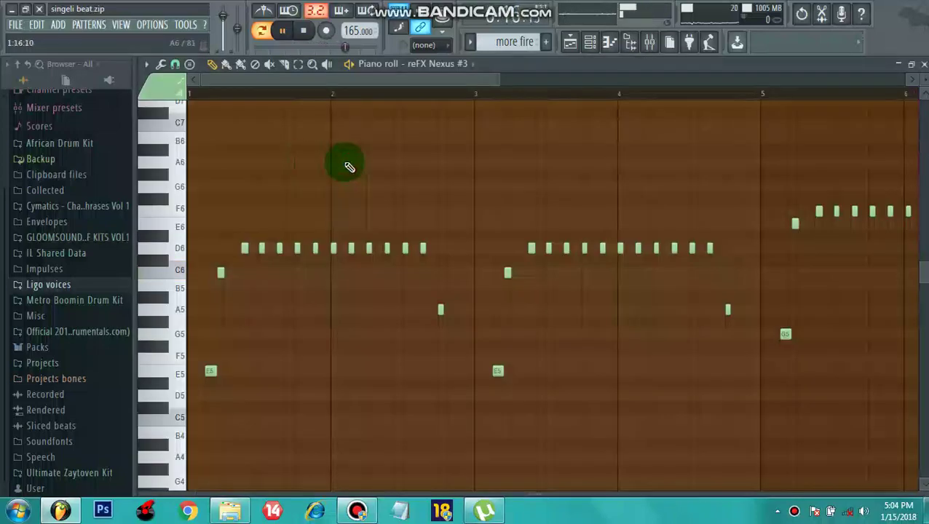
pyautogui.moveTo(501, 79); pyautogui.dragTo(805, 83)
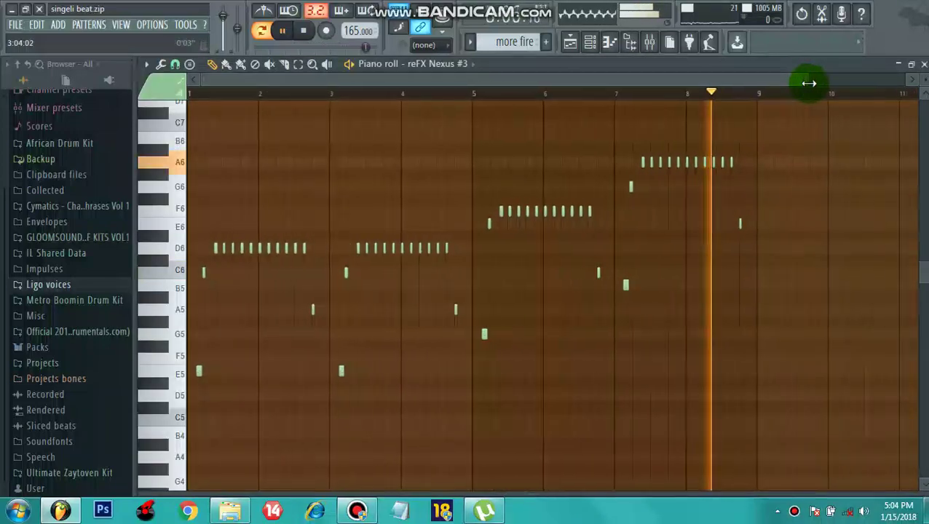
pyautogui.click(592, 47)
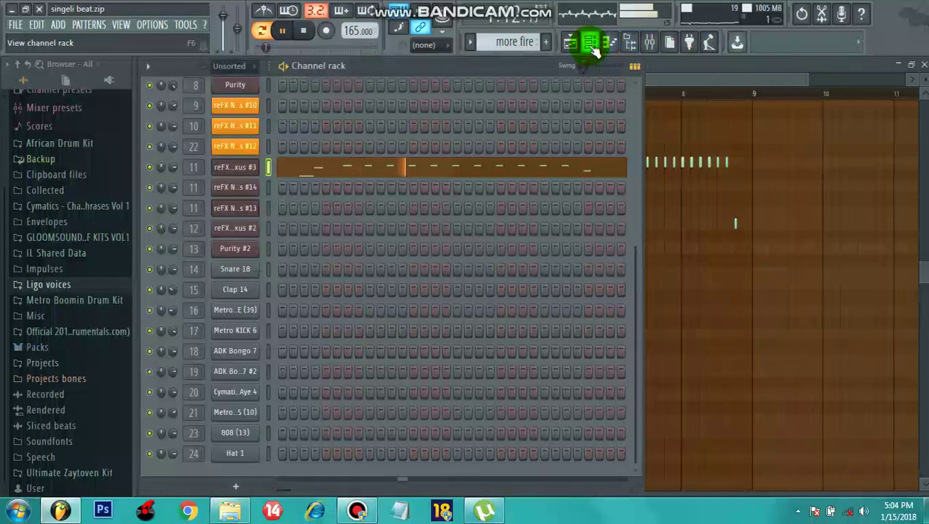
# Switch to the piano1 pattern and check the presets of its reFX Nexus, reFX Nexus #4 and reFX Nexus #5 channels.
pyautogui.click(471, 44)
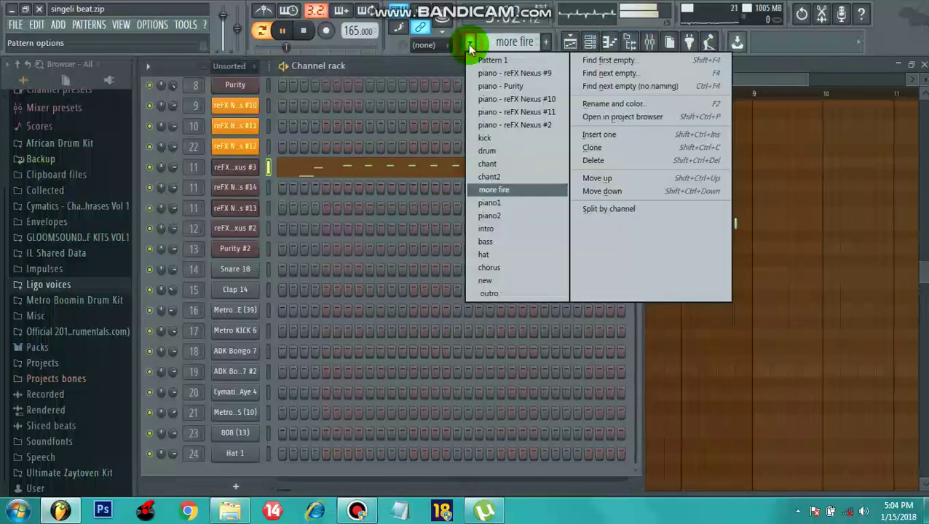
pyautogui.click(488, 203)
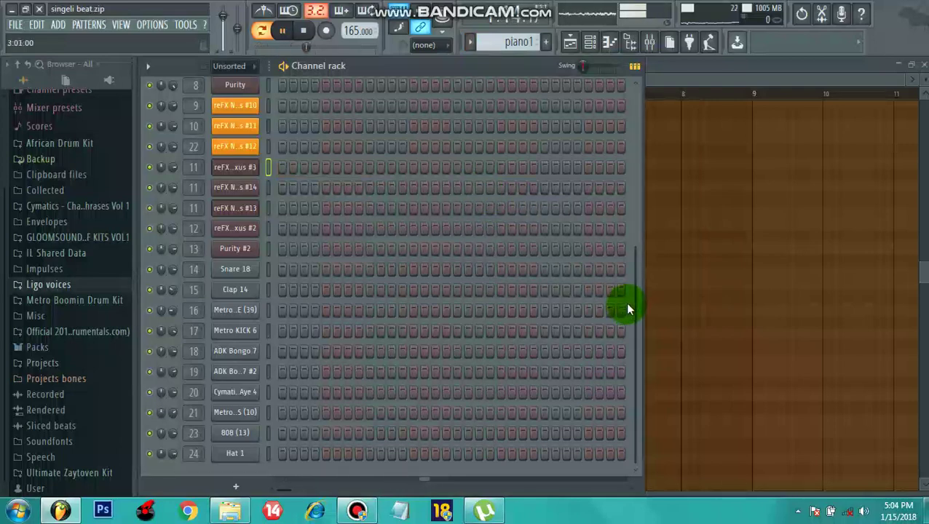
pyautogui.moveTo(633, 303); pyautogui.dragTo(331, 137)
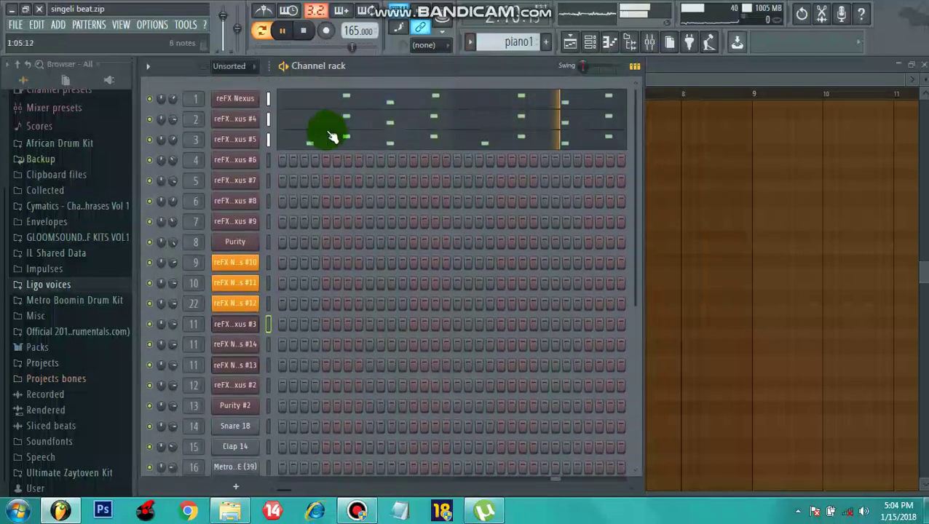
pyautogui.click(218, 98)
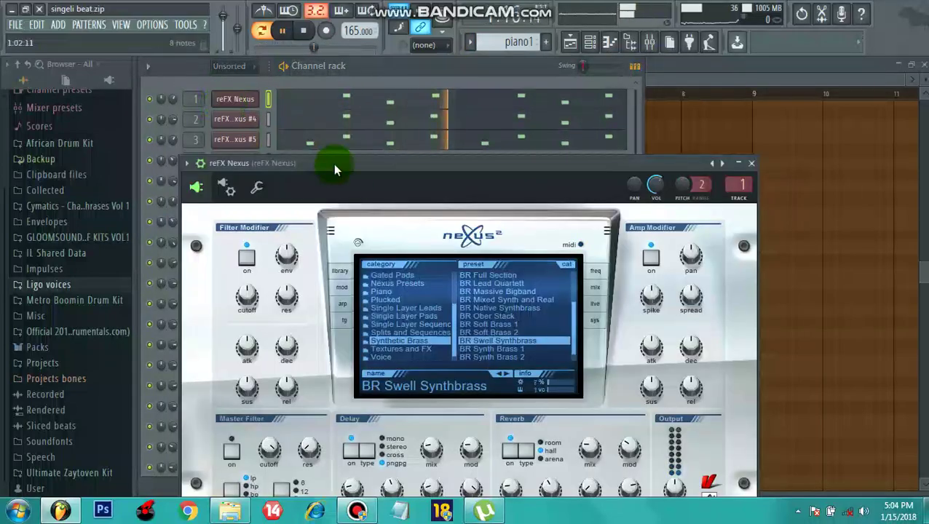
pyautogui.click(232, 99)
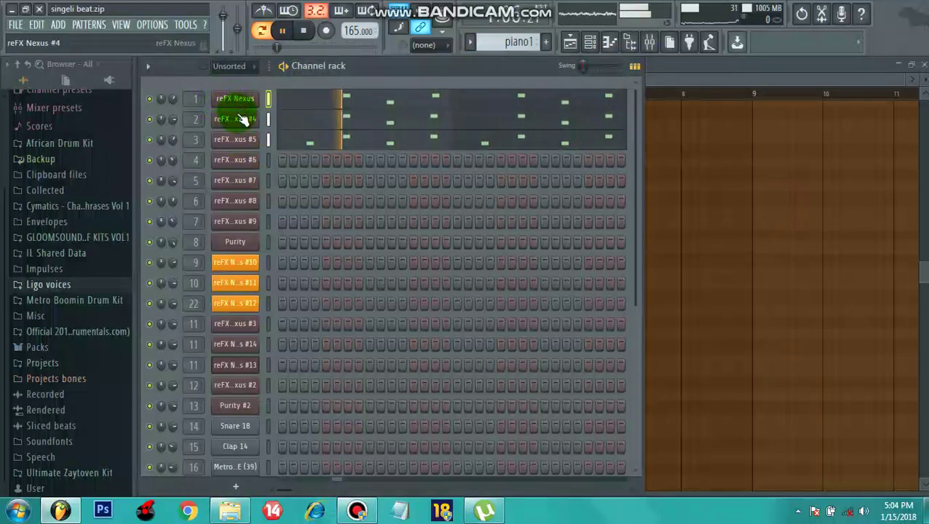
pyautogui.click(241, 120)
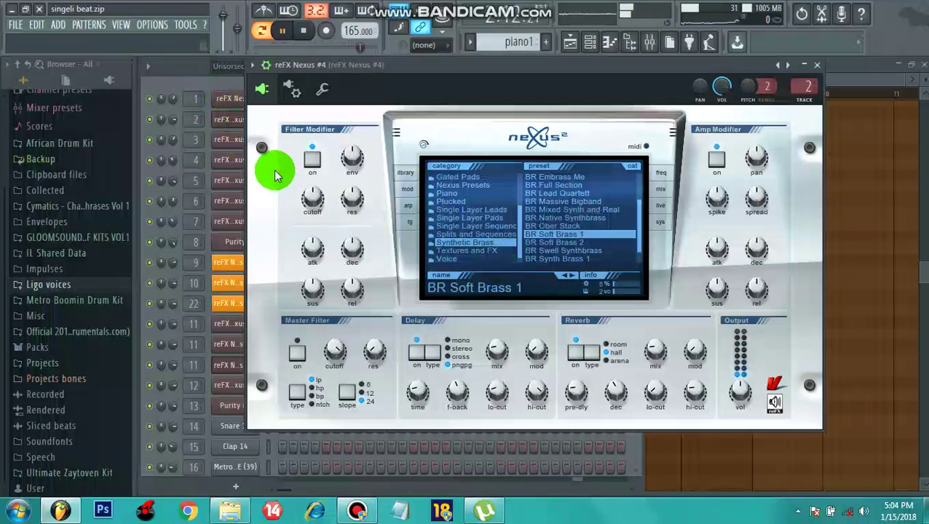
pyautogui.click(230, 124)
pyautogui.click(230, 140)
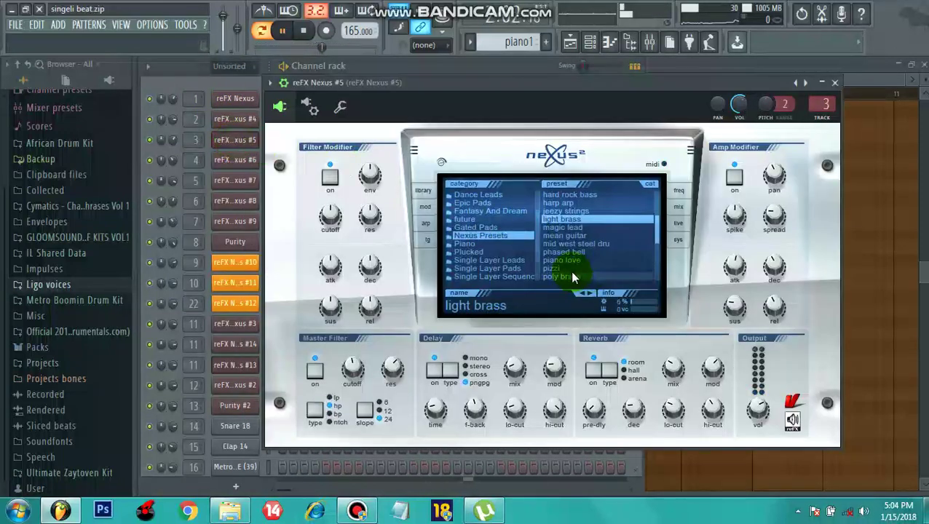
pyautogui.click(237, 140)
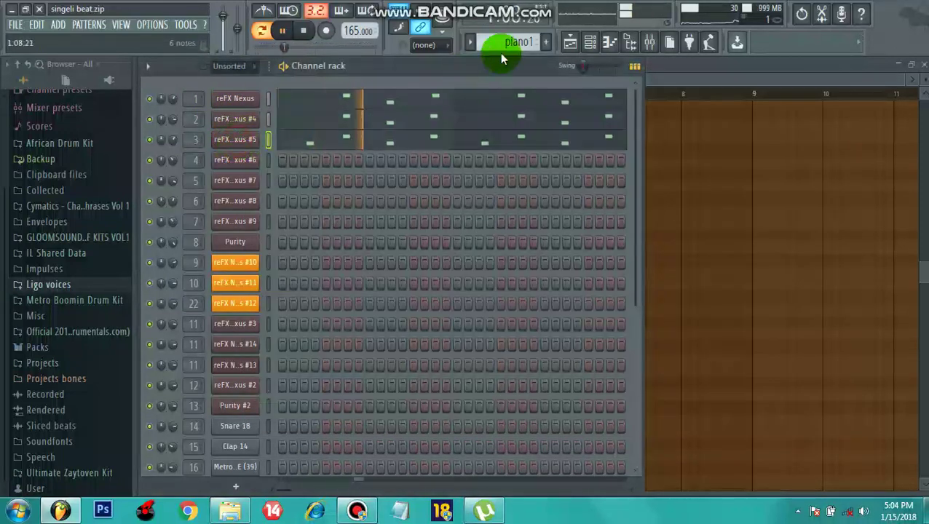
# Switch to the piano2 pattern and check the presets of its reFX Nexus #6, #7 and #8 channels.
pyautogui.click(471, 43)
pyautogui.click(512, 218)
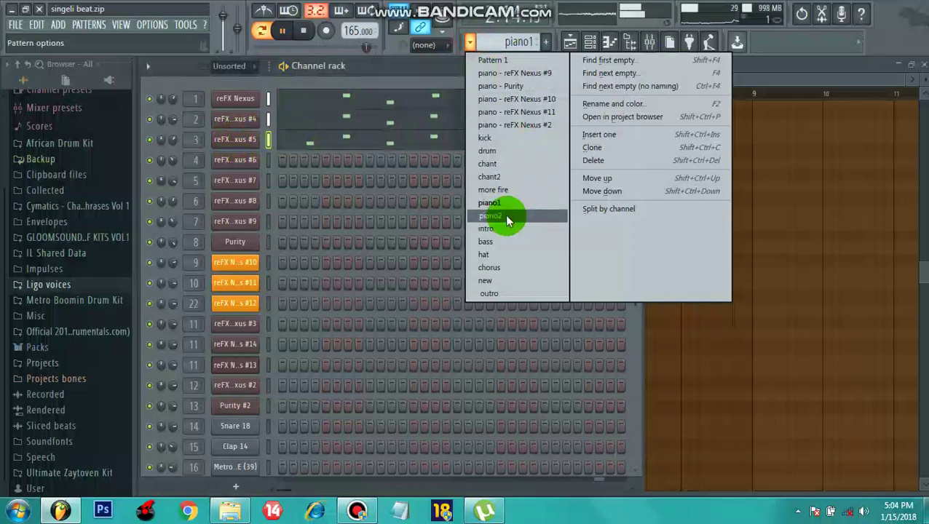
pyautogui.click(508, 217)
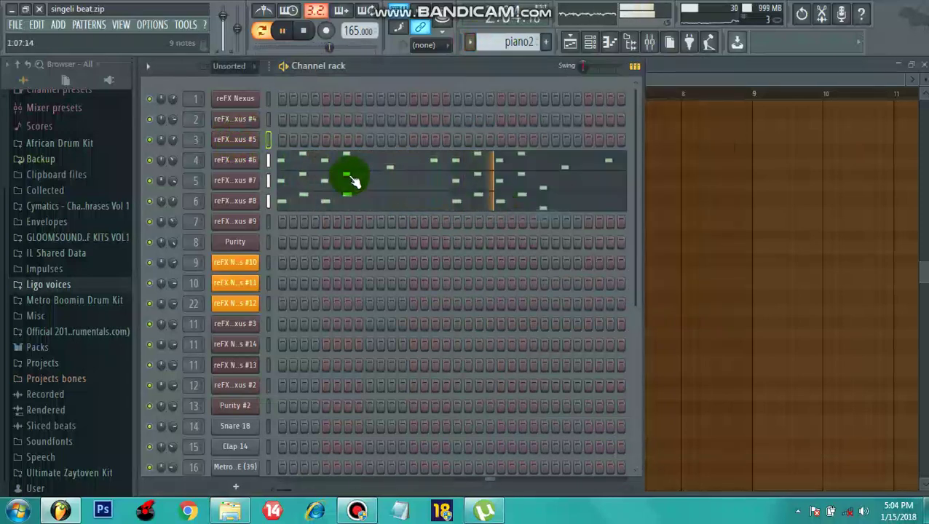
pyautogui.click(222, 160)
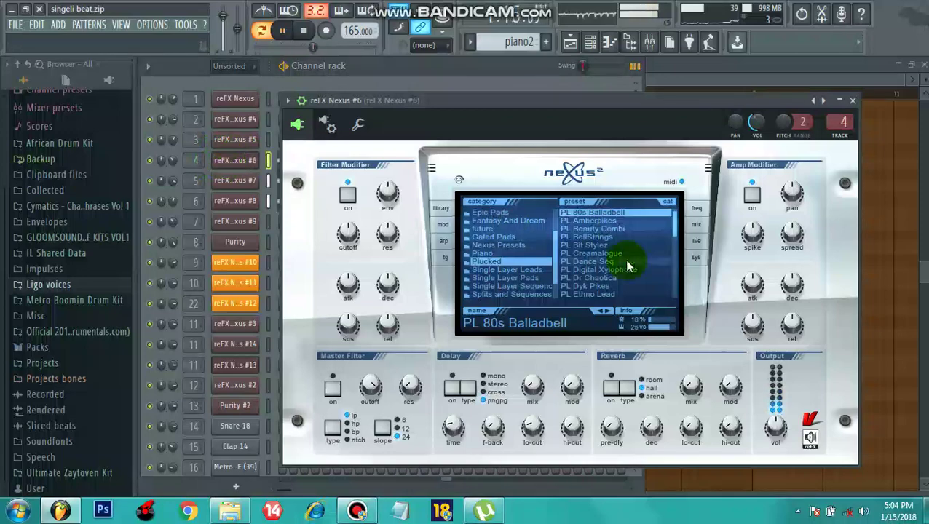
pyautogui.click(241, 165)
pyautogui.click(243, 181)
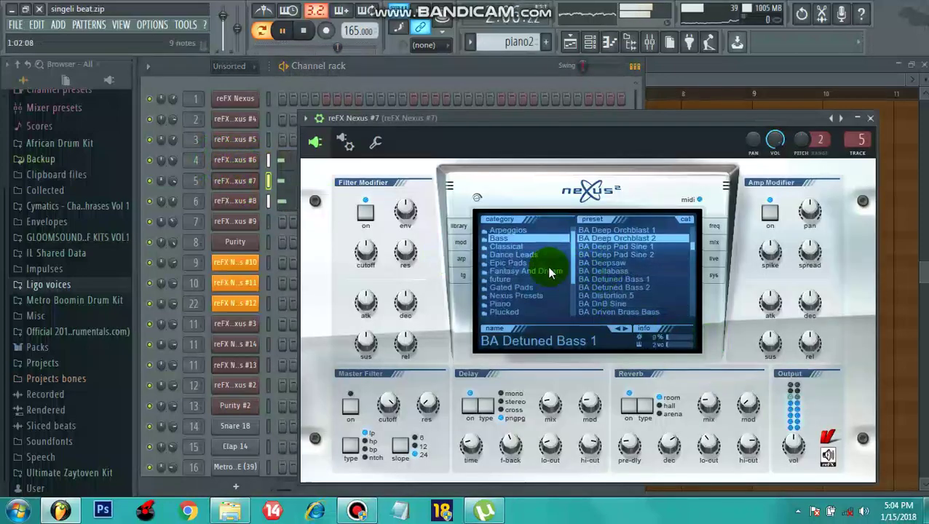
pyautogui.click(244, 182)
pyautogui.click(243, 201)
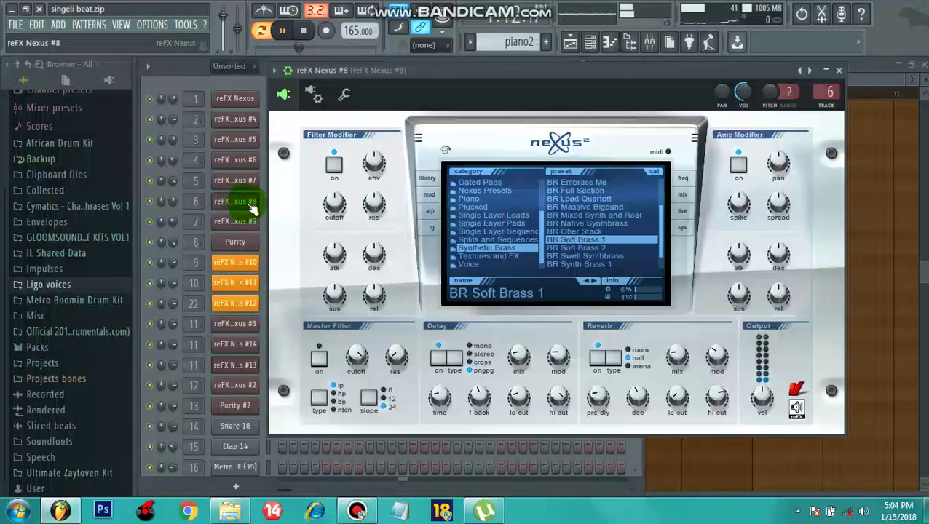
pyautogui.click(245, 201)
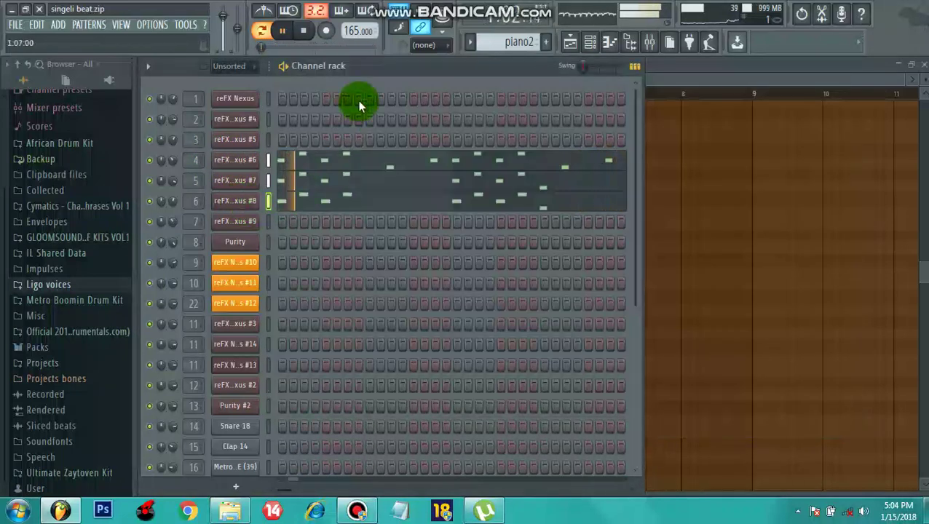
# Switch to the intro pattern and examine the reFX Nexus #12 preset and its notes in the piano roll.
pyautogui.click(473, 44)
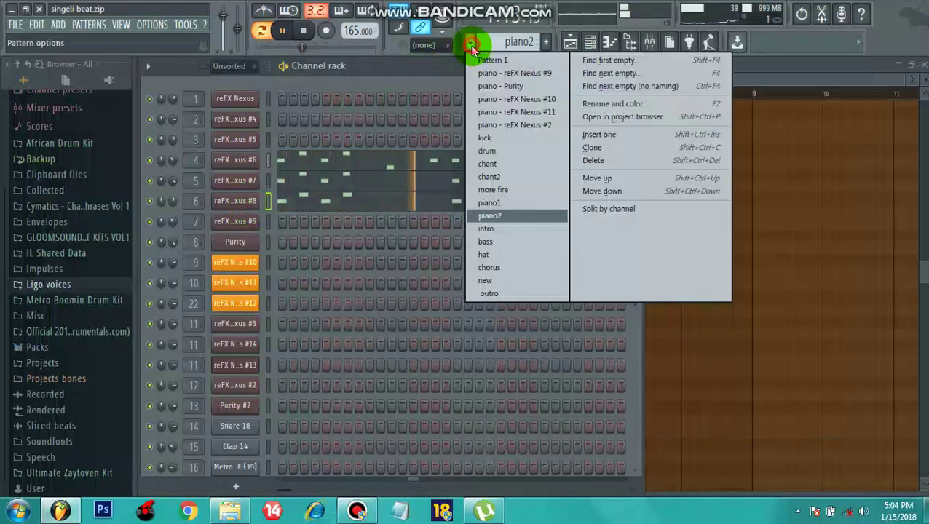
pyautogui.click(491, 229)
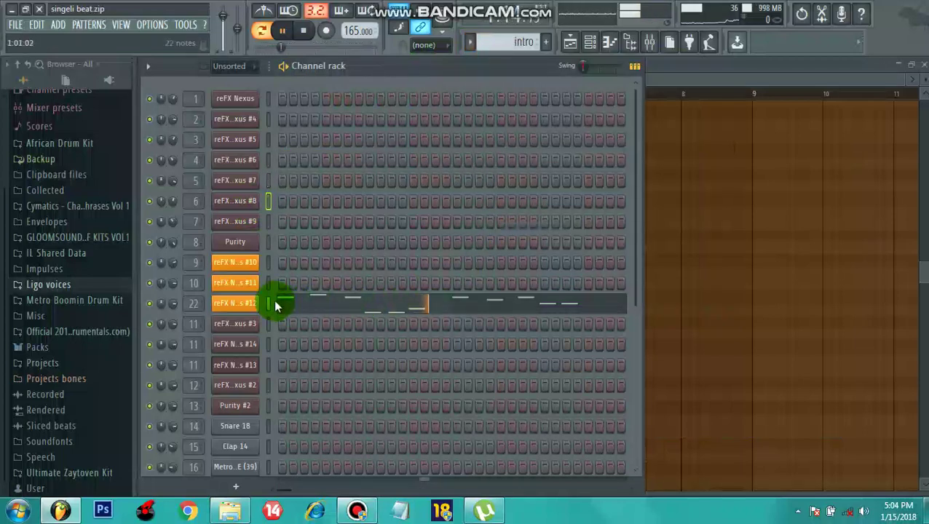
pyautogui.click(243, 304)
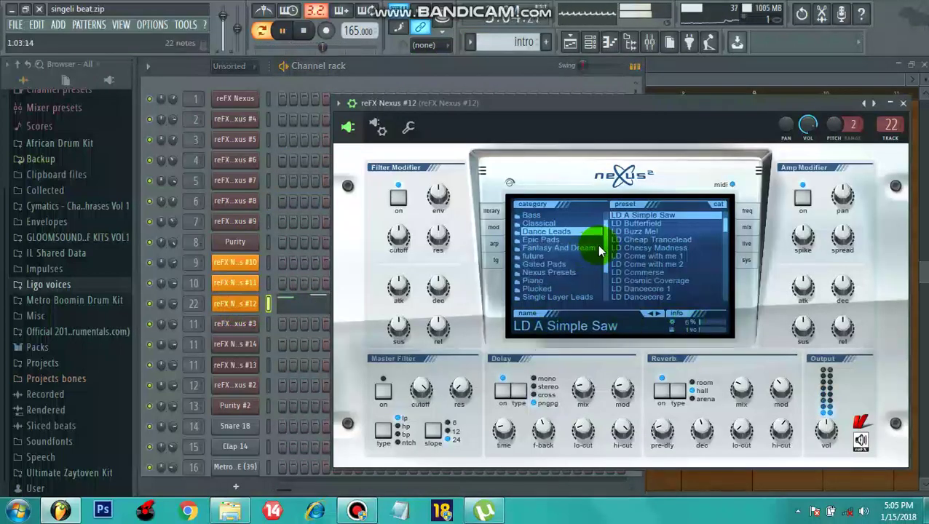
pyautogui.click(231, 308)
pyautogui.click(276, 305)
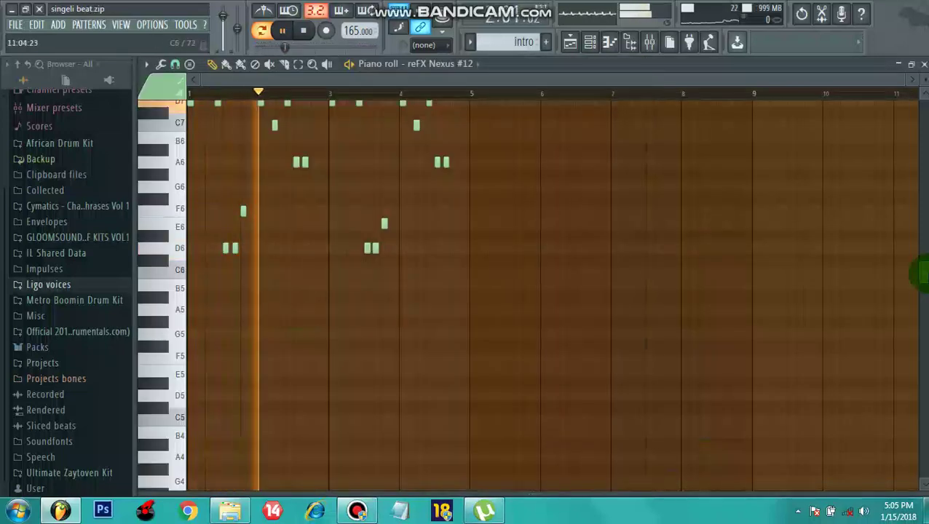
pyautogui.moveTo(921, 271); pyautogui.dragTo(919, 229)
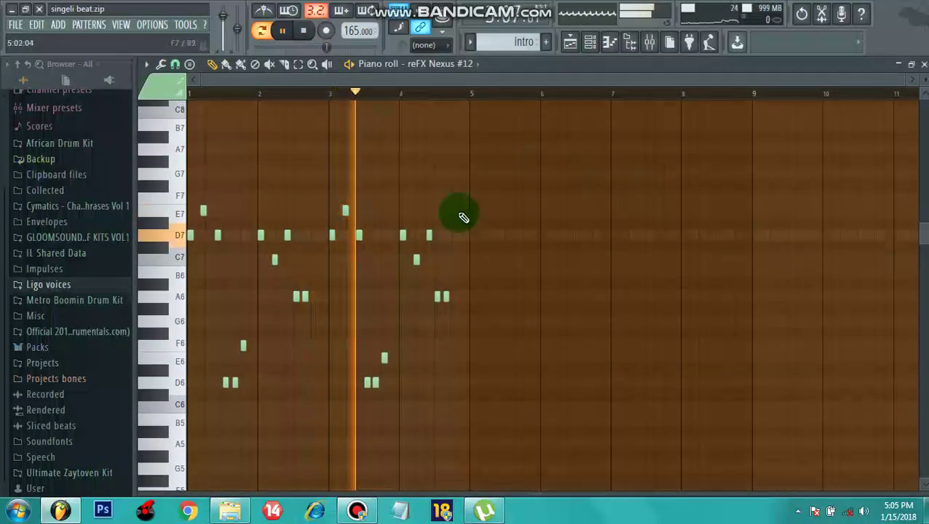
pyautogui.click(590, 42)
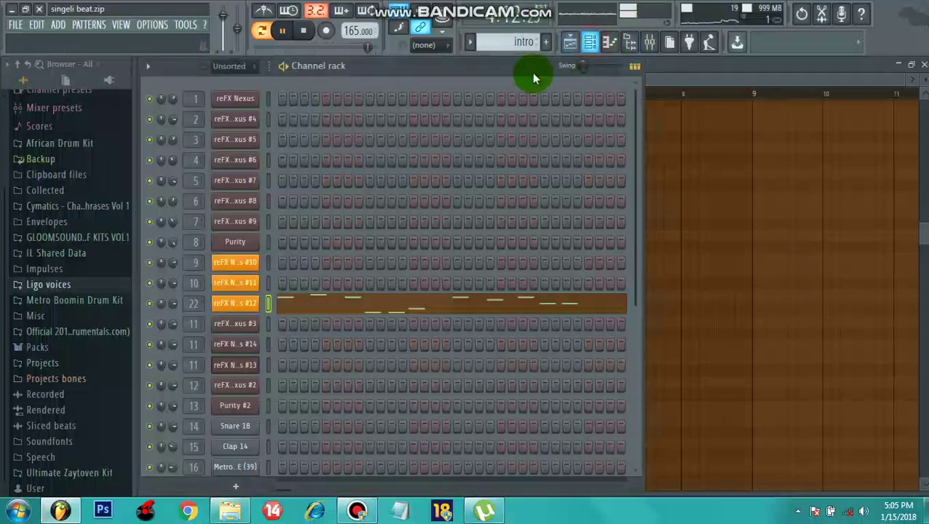
# Switch to the bass pattern and bring its 808 (13) channel into view in the channel rack.
pyautogui.click(481, 45)
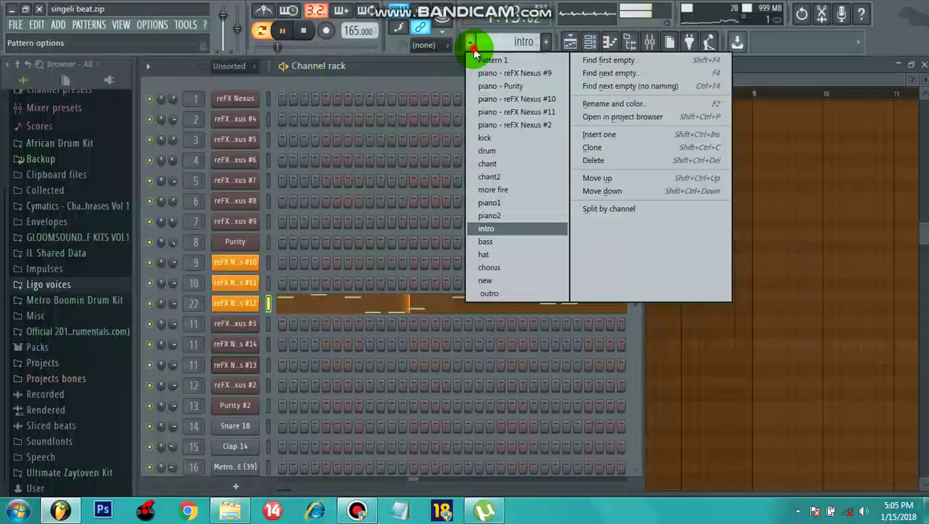
pyautogui.click(487, 242)
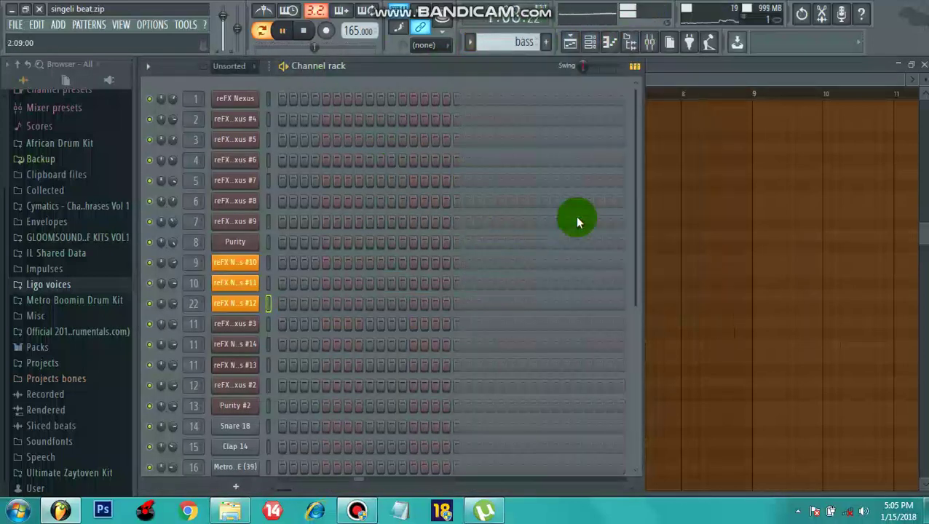
pyautogui.moveTo(634, 209); pyautogui.dragTo(643, 372)
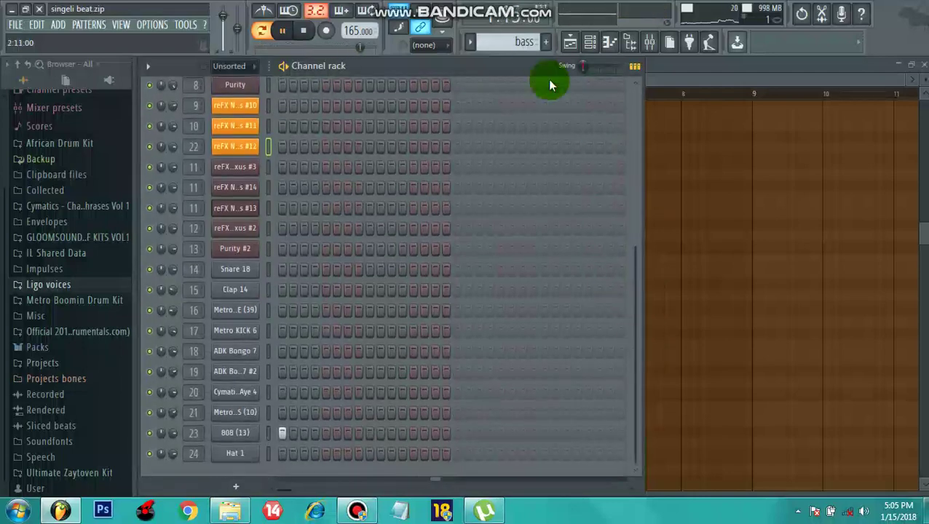
# Switch to the chorus pattern and check the Purity #2 channel's preset and its notes in the piano roll.
pyautogui.click(472, 45)
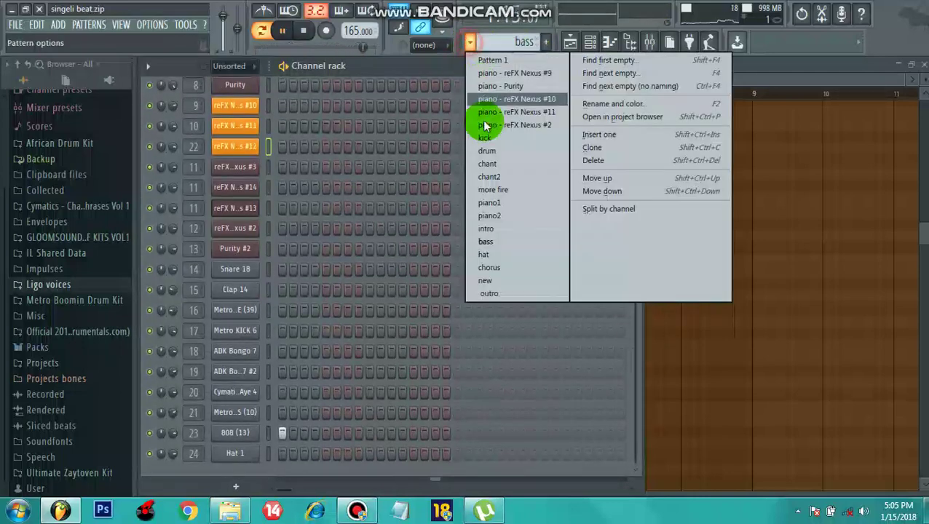
pyautogui.click(515, 268)
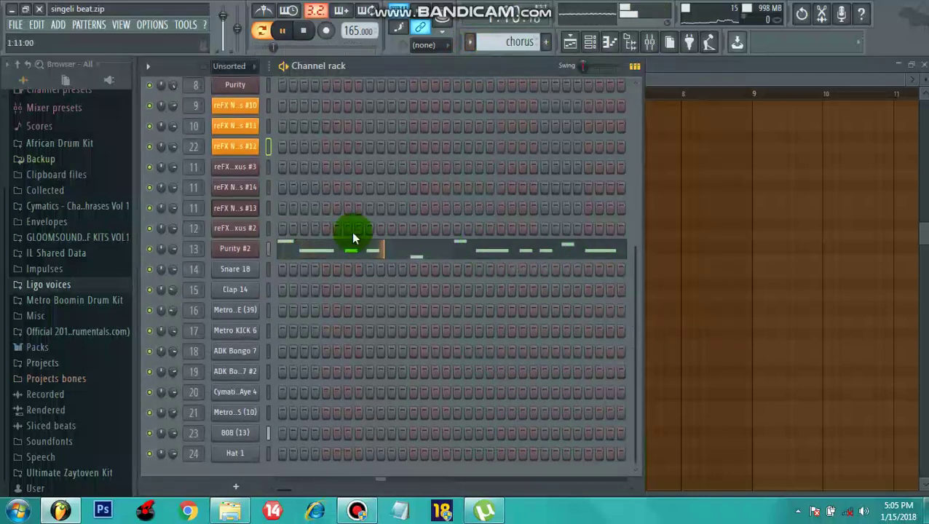
pyautogui.click(290, 244)
pyautogui.click(235, 249)
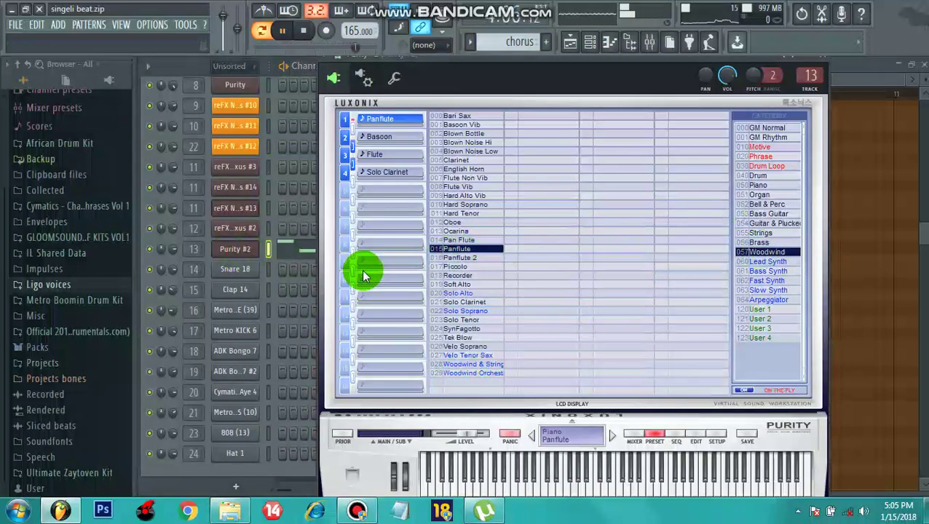
pyautogui.click(234, 252)
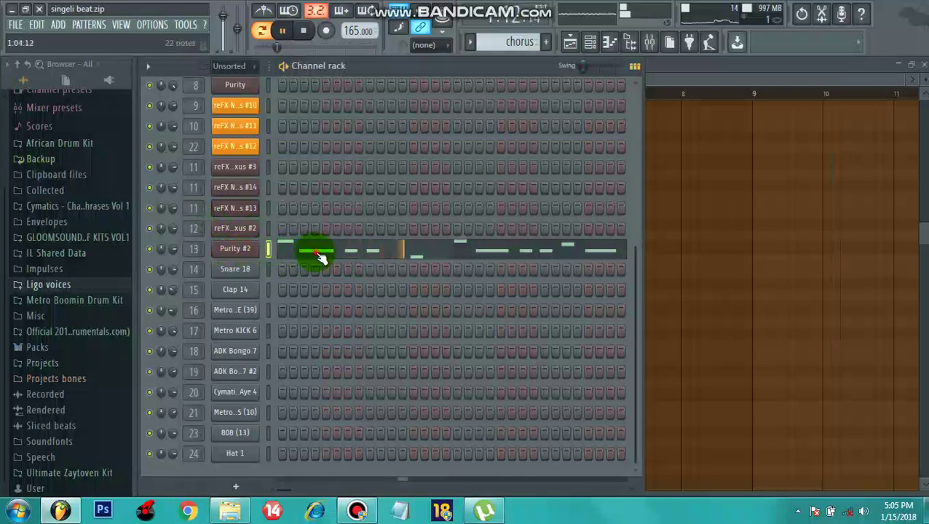
pyautogui.click(321, 257)
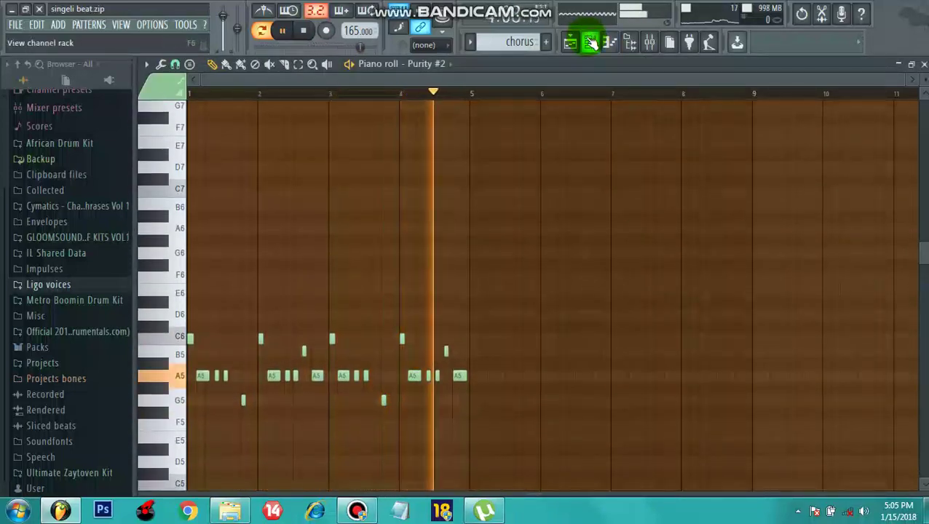
pyautogui.click(587, 42)
# Switch to the new pattern, examine the reFX Nexus #13 notes and preset, and stop playback.
pyautogui.click(471, 42)
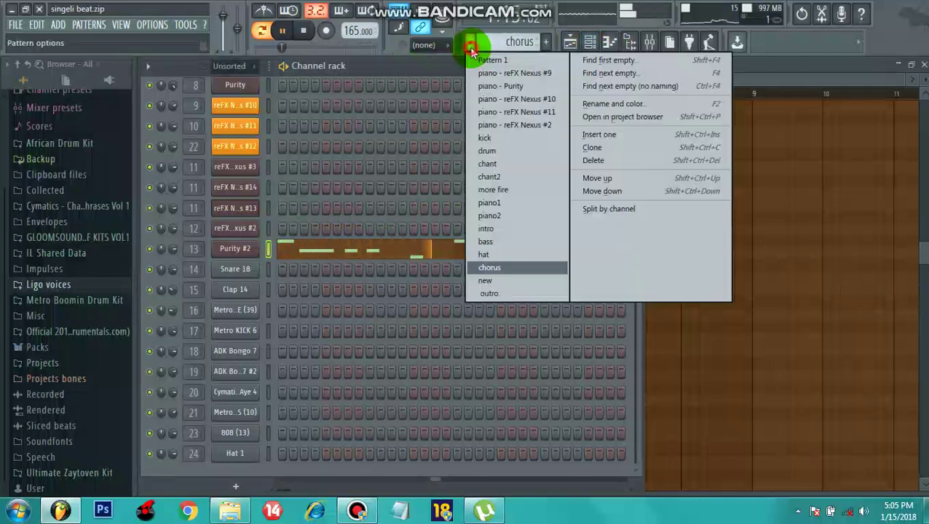
pyautogui.click(484, 282)
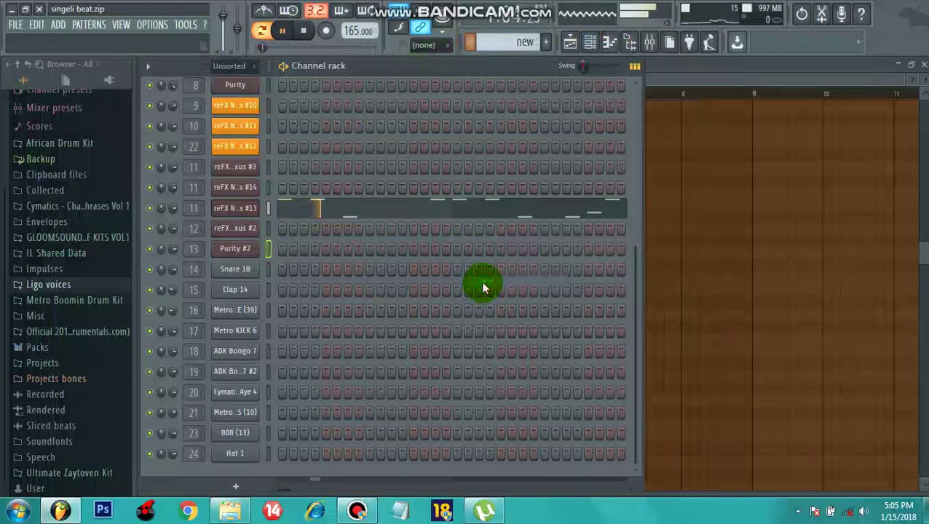
pyautogui.click(303, 210)
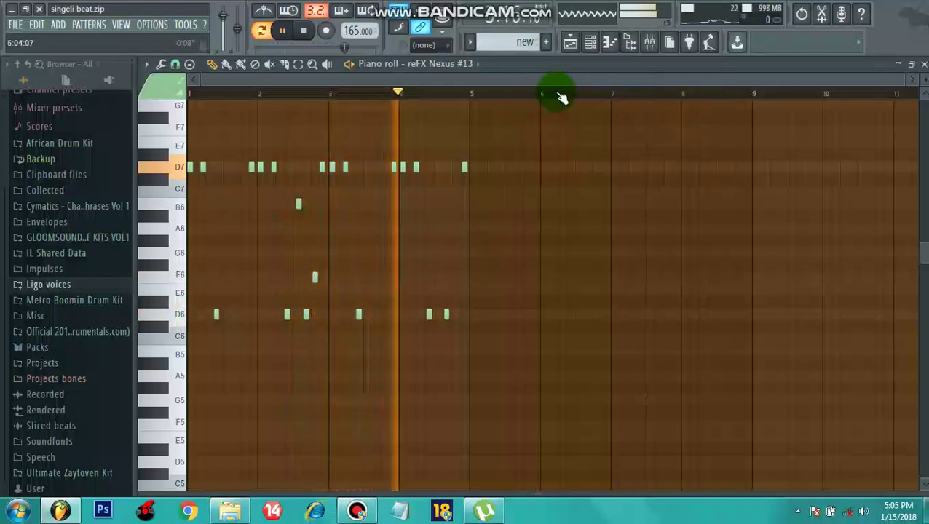
pyautogui.click(590, 44)
pyautogui.click(249, 209)
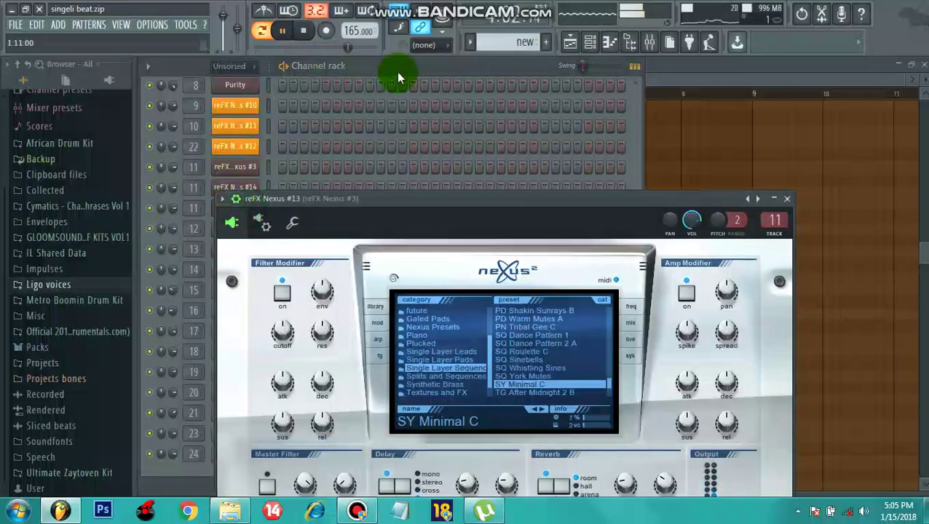
pyautogui.click(396, 71)
pyautogui.press('space')
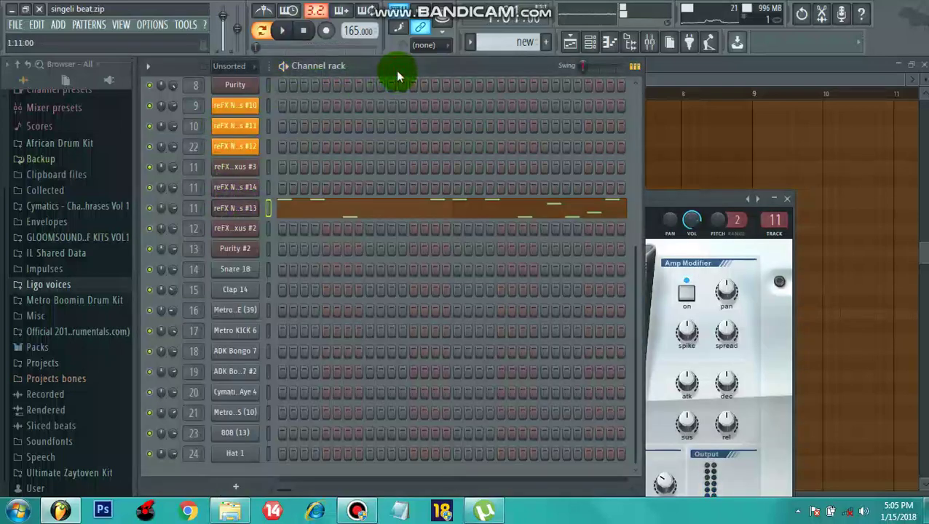
# Switch to the outro pattern and play it while examining the reFX Nexus #14 notes in the piano roll.
pyautogui.click(473, 43)
pyautogui.click(481, 293)
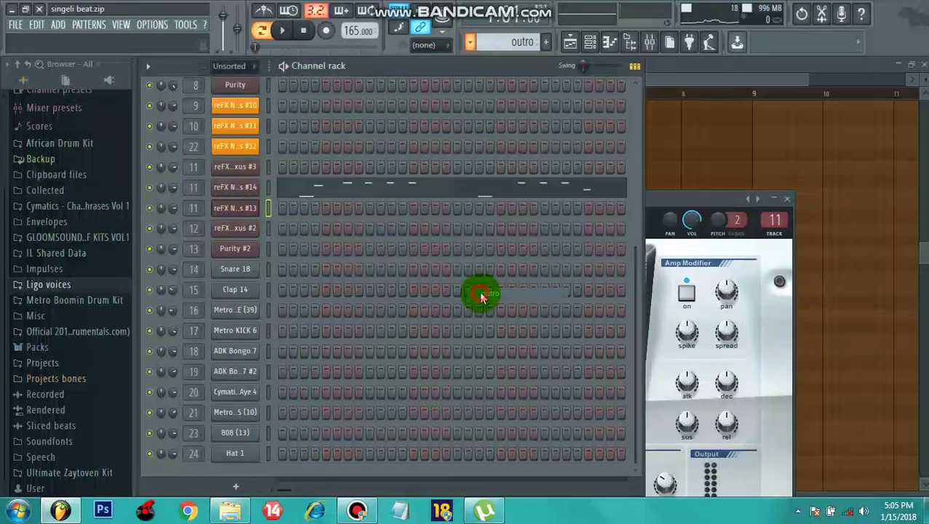
pyautogui.click(390, 193)
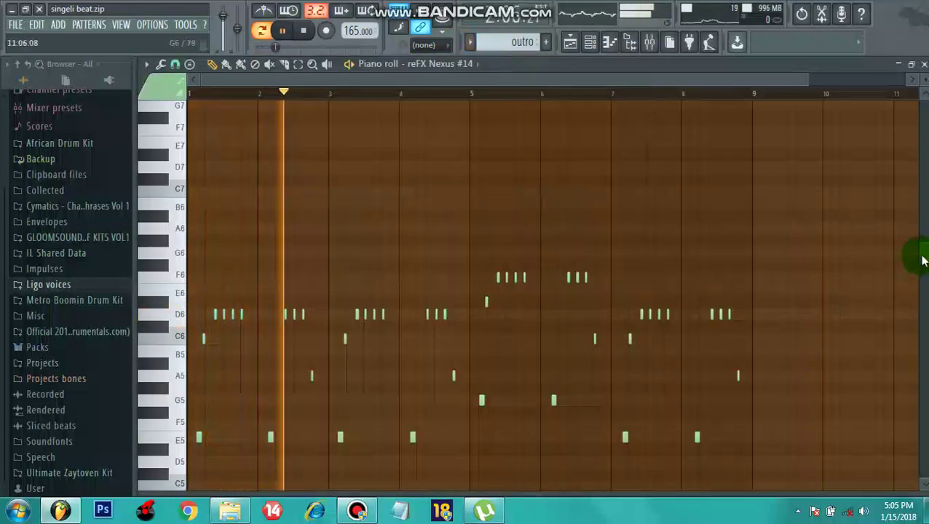
pyautogui.scroll(-1, 920, 257)
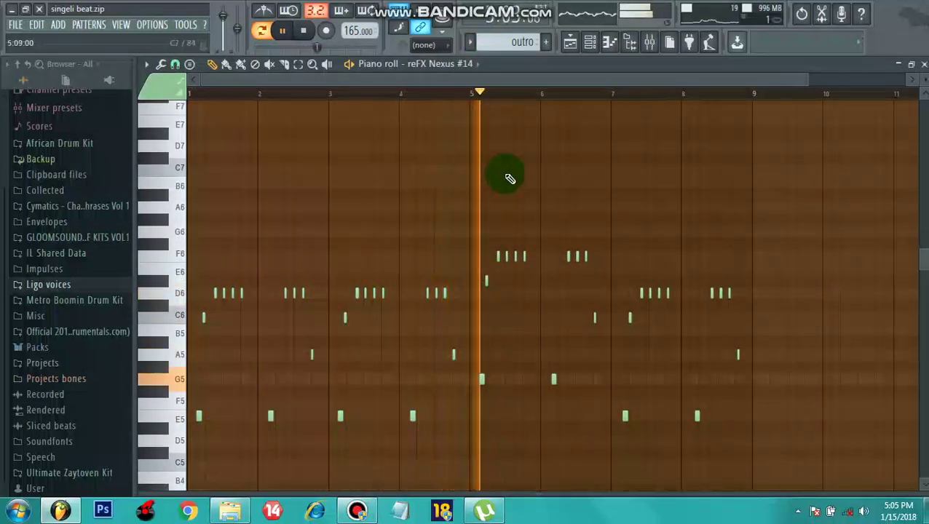
pyautogui.click(590, 44)
pyautogui.press('space')
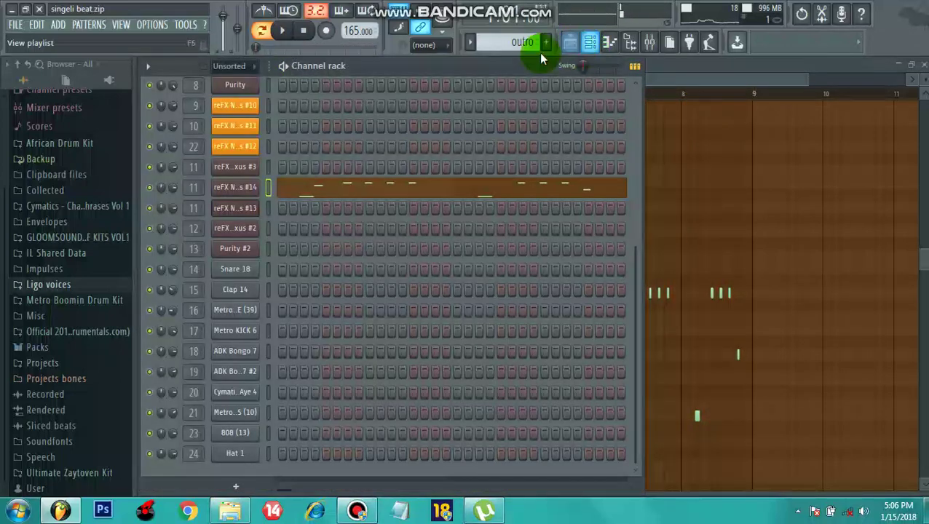
# Switch to the piano - reFX Nexus #9 pattern and play its channel in the channel rack.
pyautogui.click(472, 50)
pyautogui.click(485, 77)
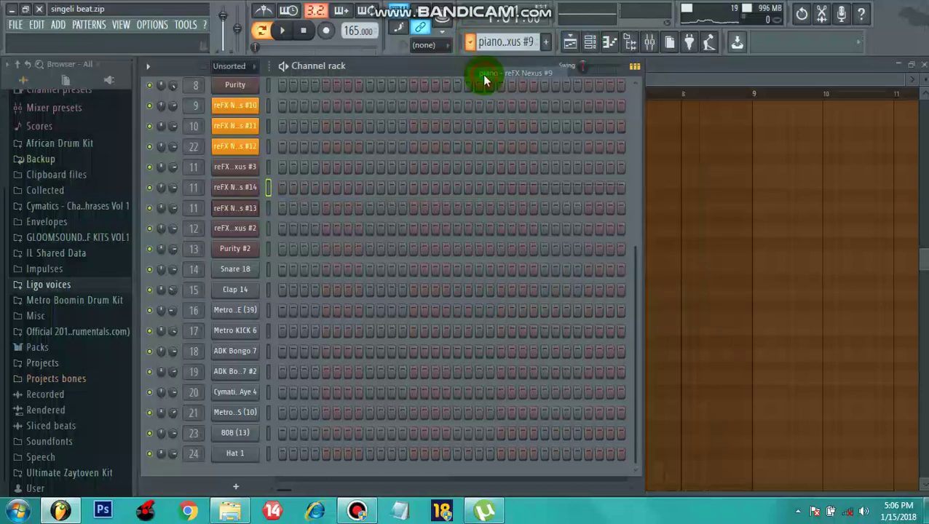
pyautogui.moveTo(630, 269); pyautogui.dragTo(624, 92)
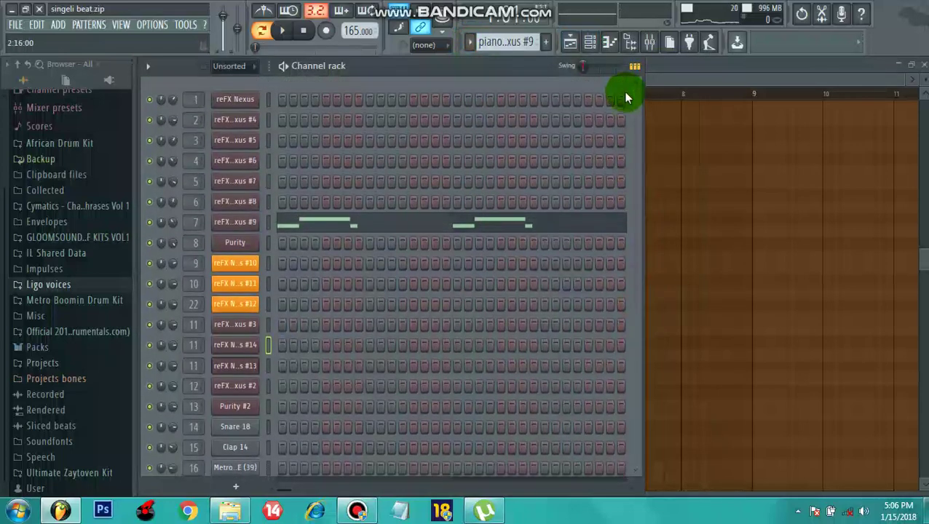
pyautogui.press('space')
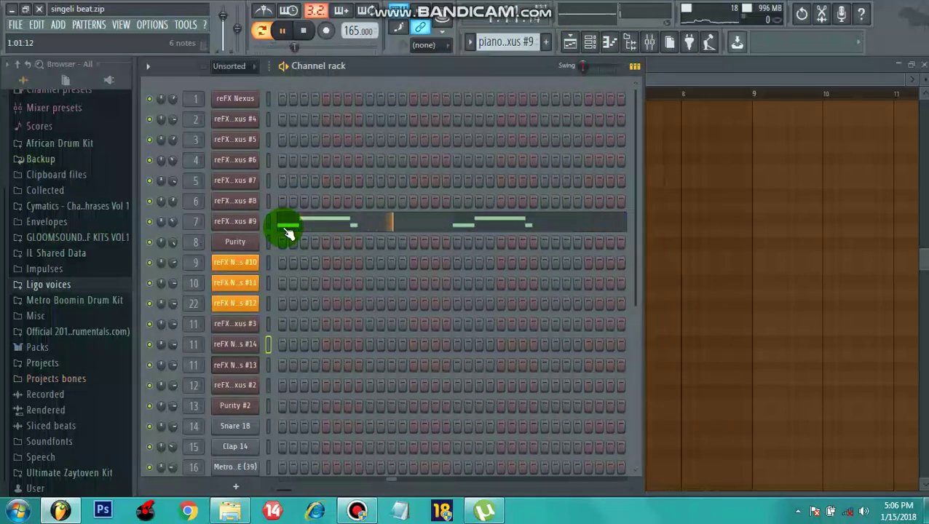
# Switch to the piano - Purity pattern and check the preset of its Purity channel.
pyautogui.click(482, 41)
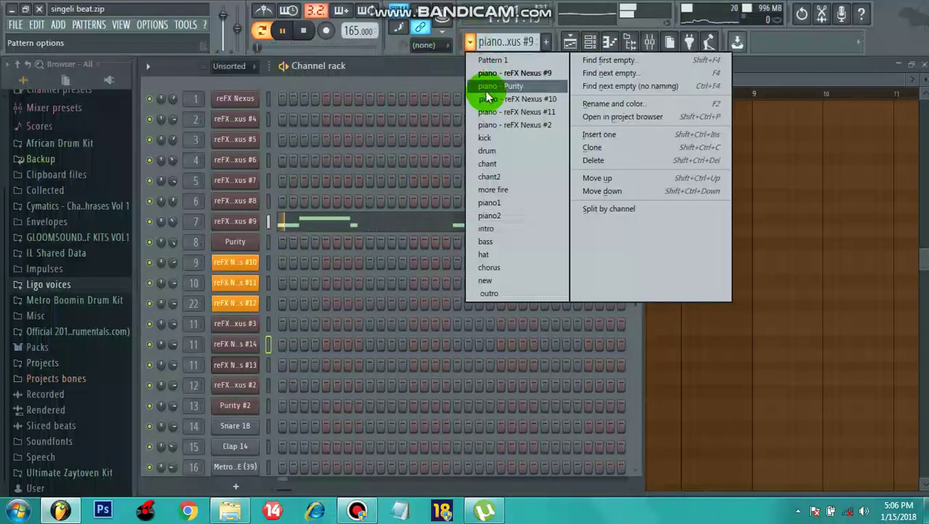
pyautogui.click(488, 88)
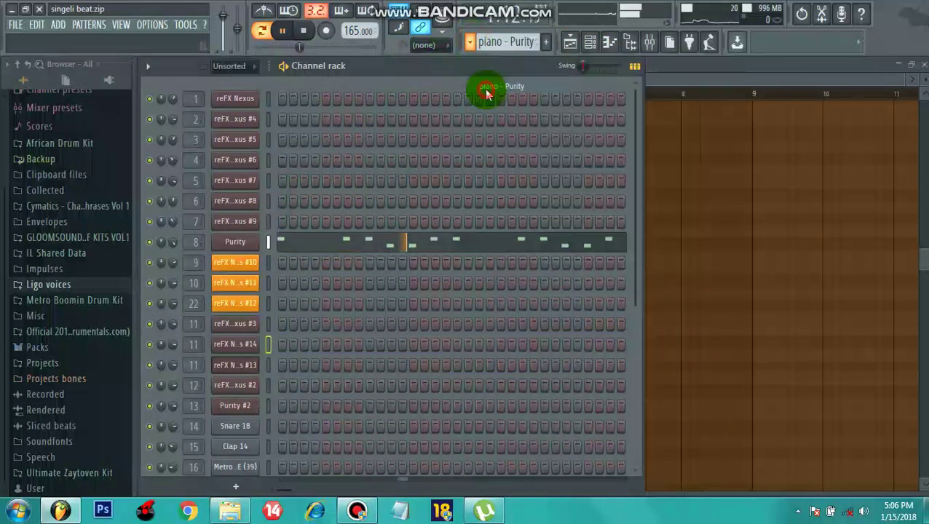
pyautogui.click(244, 245)
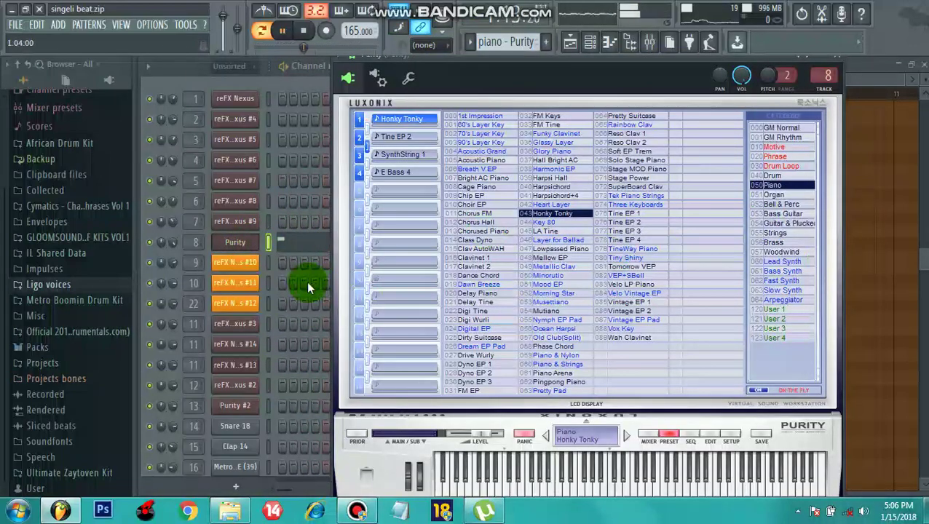
pyautogui.click(240, 244)
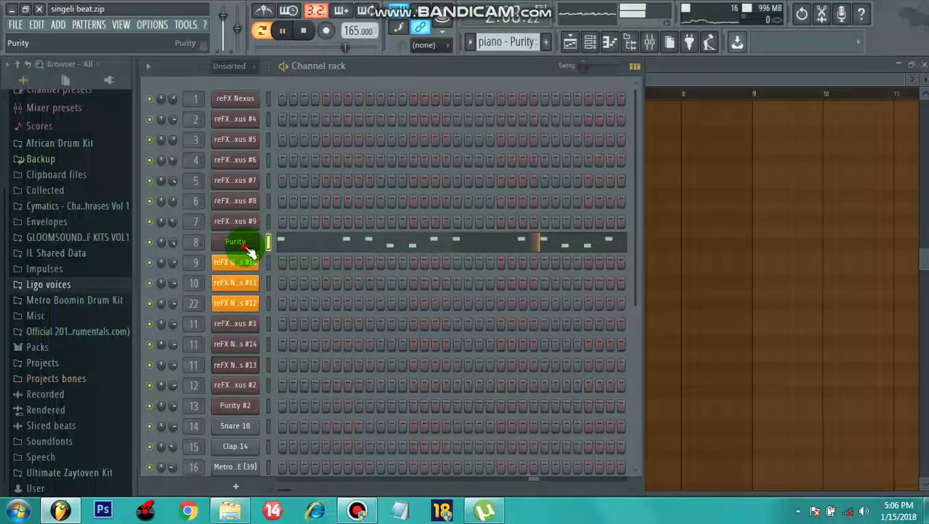
# Listen to the piano - reFX Nexus #10 pattern, and check the Nexus preset used in the piano - reFX Nexus #11 pattern.
pyautogui.click(470, 43)
pyautogui.click(479, 106)
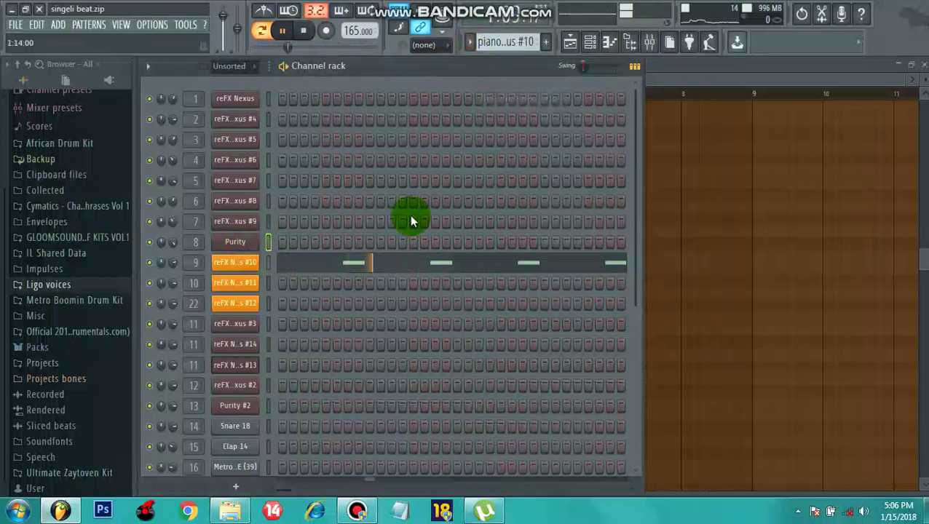
pyautogui.click(472, 42)
pyautogui.click(490, 113)
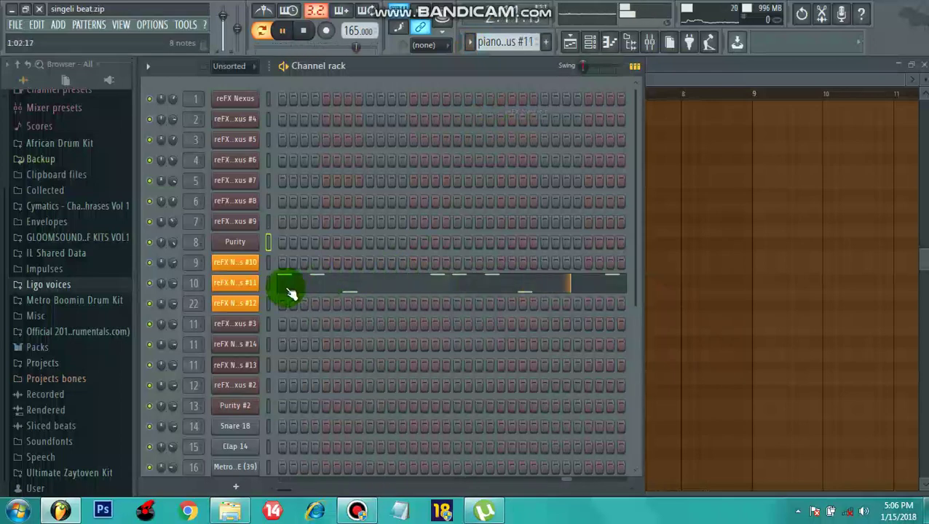
pyautogui.click(241, 284)
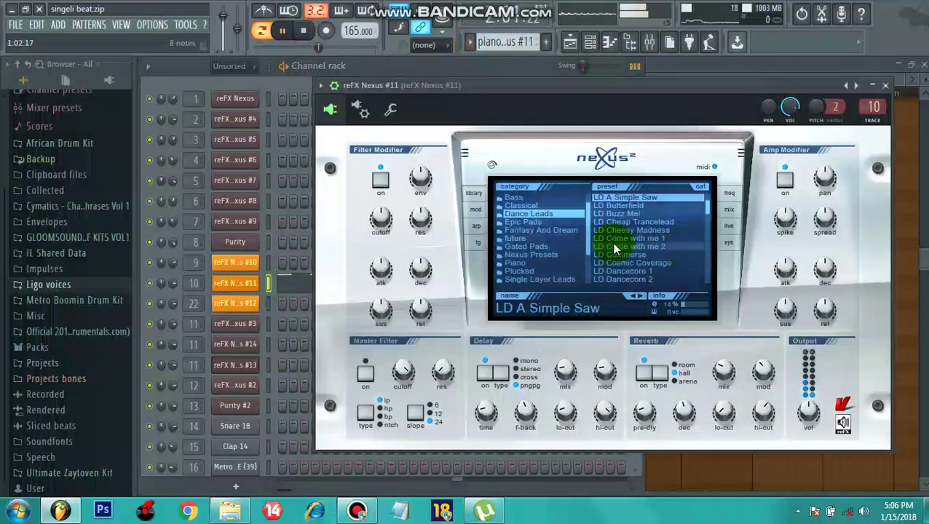
pyautogui.click(244, 284)
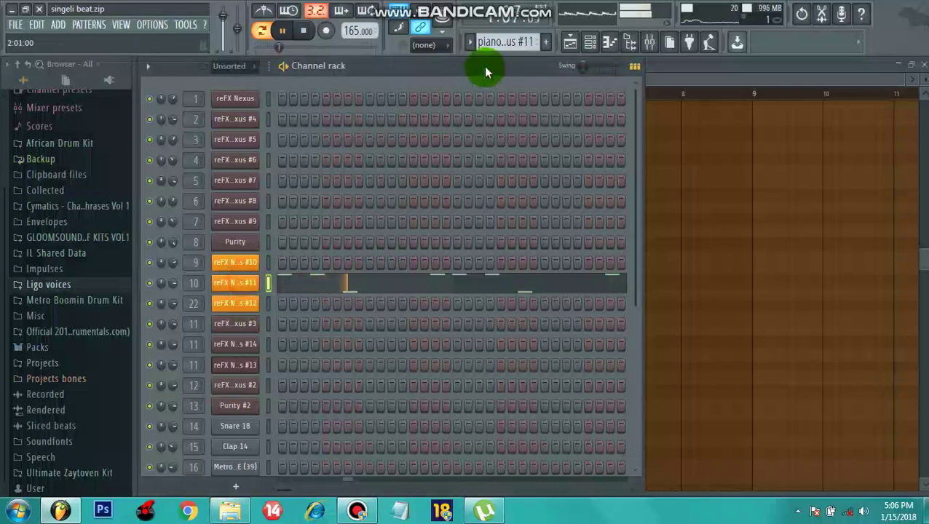
# Switch to the piano - reFX Nexus #2 pattern and check the preset of its reFX Nexus #2 channel.
pyautogui.click(470, 44)
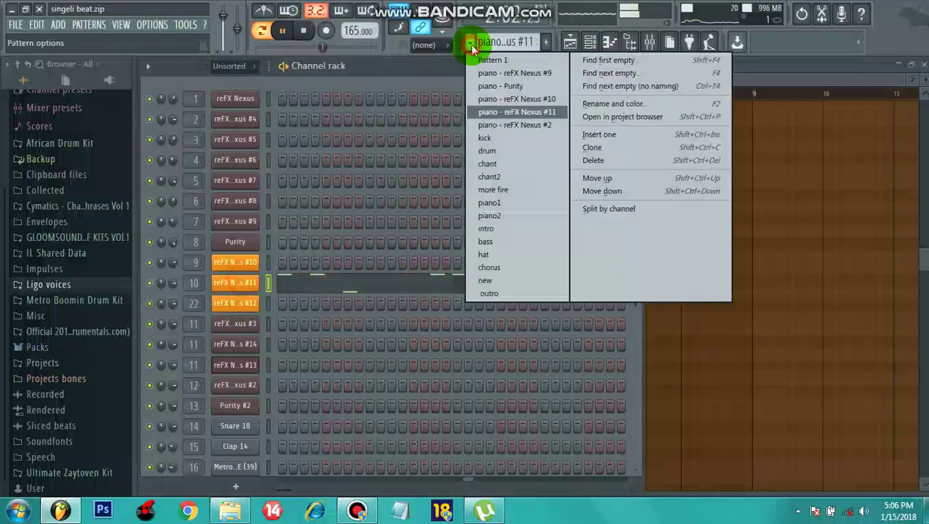
pyautogui.click(495, 126)
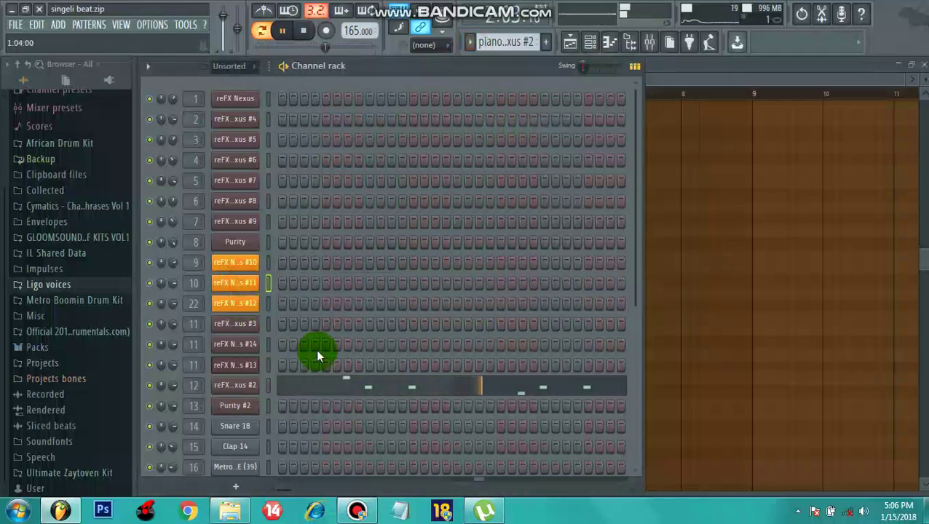
pyautogui.click(240, 386)
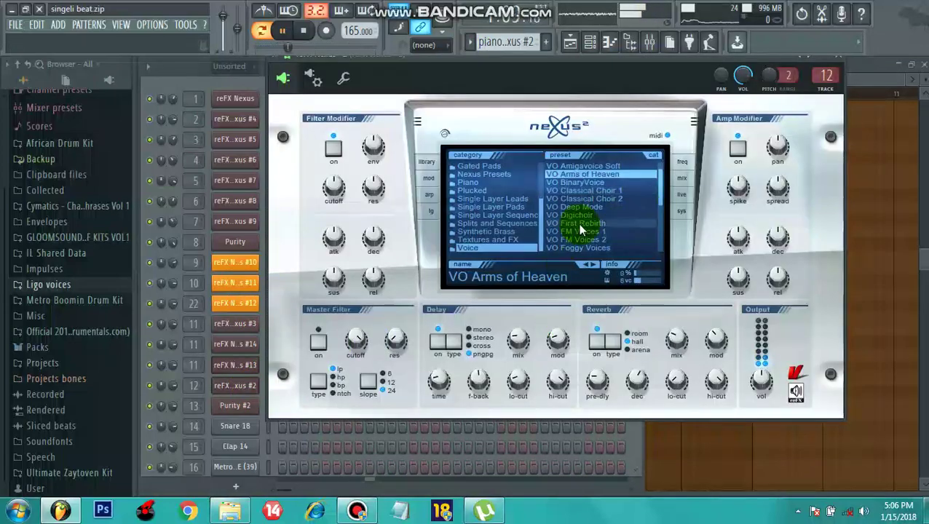
pyautogui.click(237, 385)
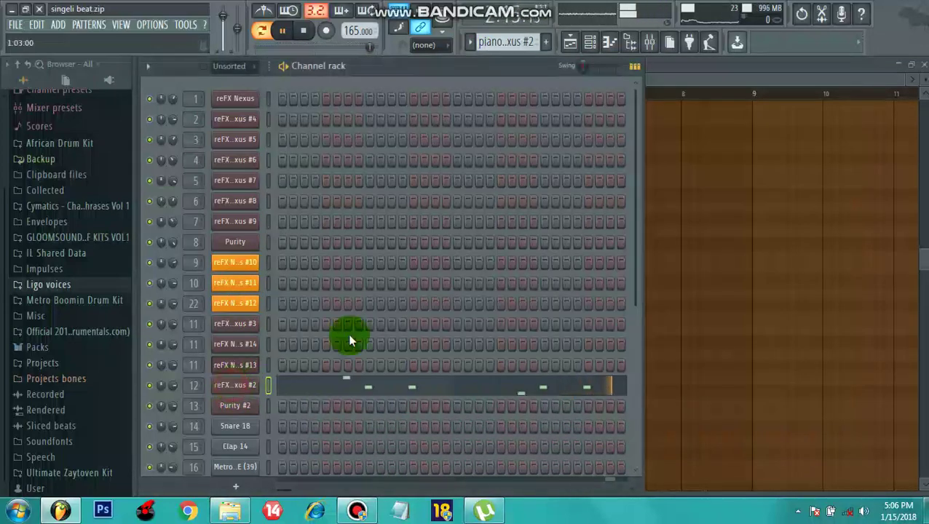
# Show the playlist and play the full arrangement from the start in song mode, following the clips closely.
pyautogui.click(576, 45)
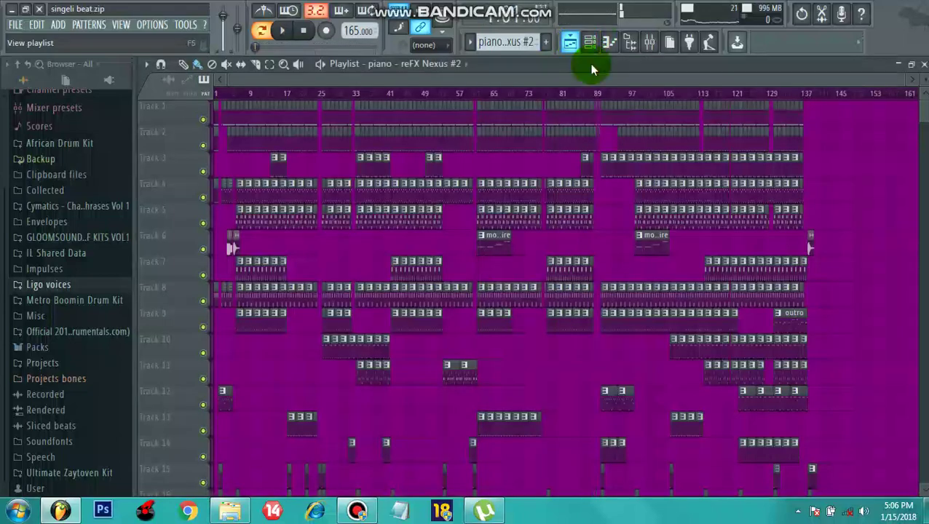
pyautogui.moveTo(927, 79)
pyautogui.mouseDown()
pyautogui.moveTo(926, 89)
pyautogui.moveTo(927, 78)
pyautogui.mouseUp()
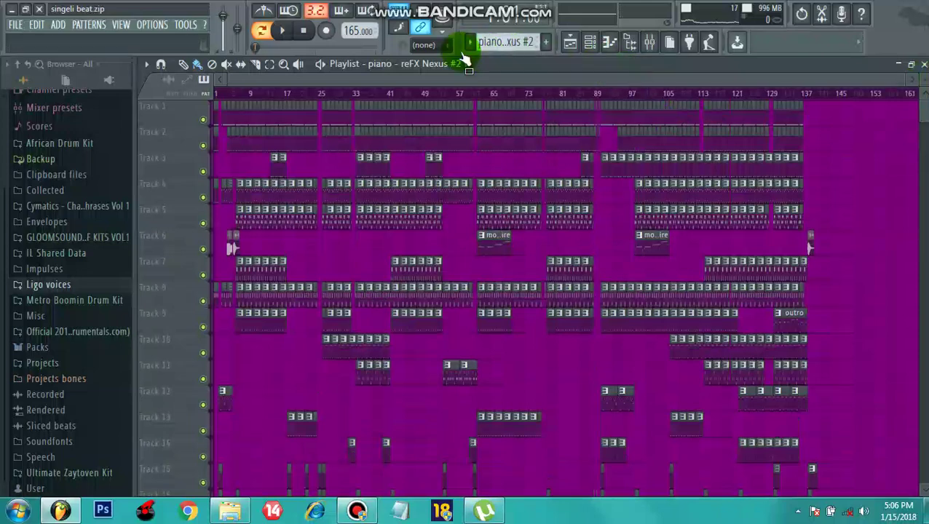
pyautogui.click(285, 32)
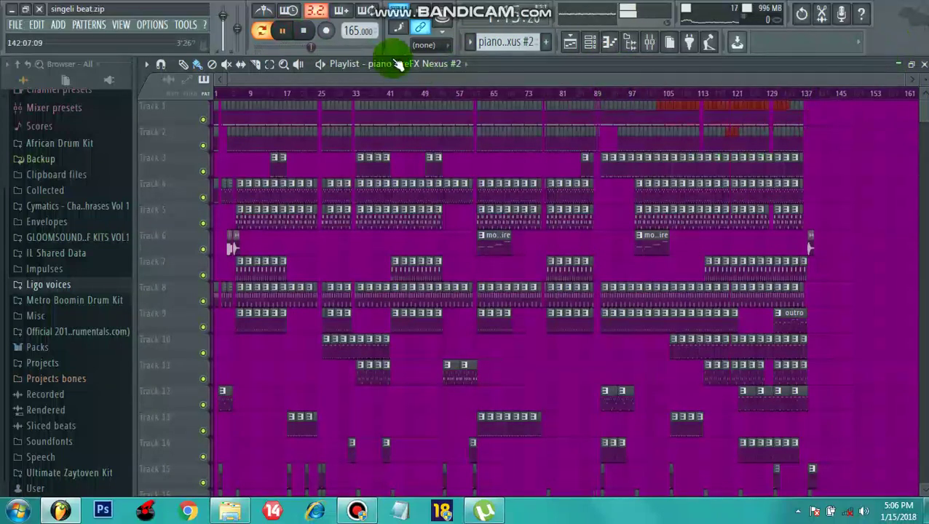
pyautogui.click(260, 31)
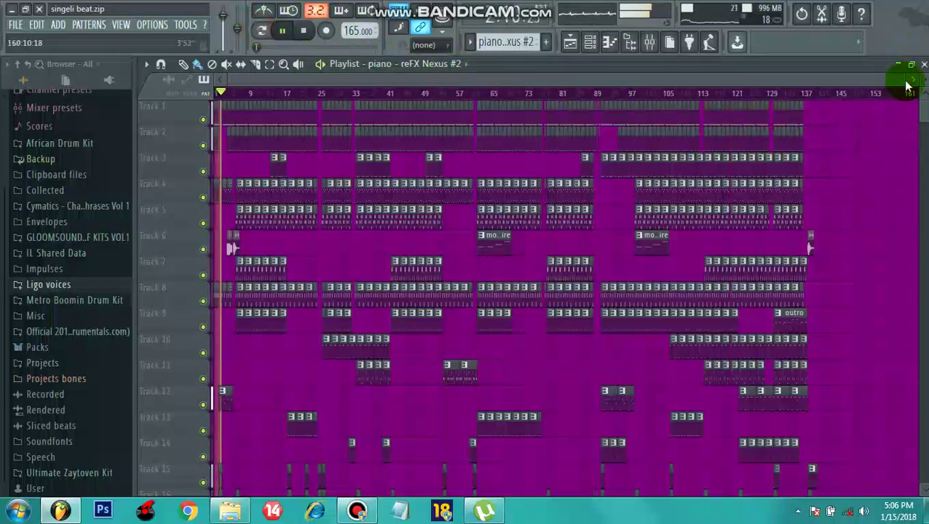
pyautogui.moveTo(904, 81); pyautogui.dragTo(306, 284)
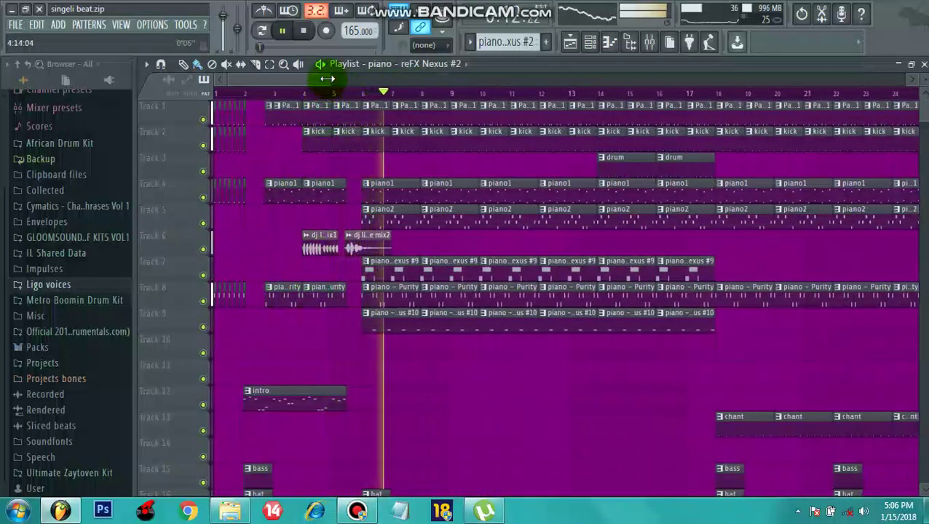
pyautogui.moveTo(327, 78)
pyautogui.mouseDown()
pyautogui.moveTo(370, 83)
pyautogui.moveTo(321, 77)
pyautogui.moveTo(334, 80)
pyautogui.mouseUp()
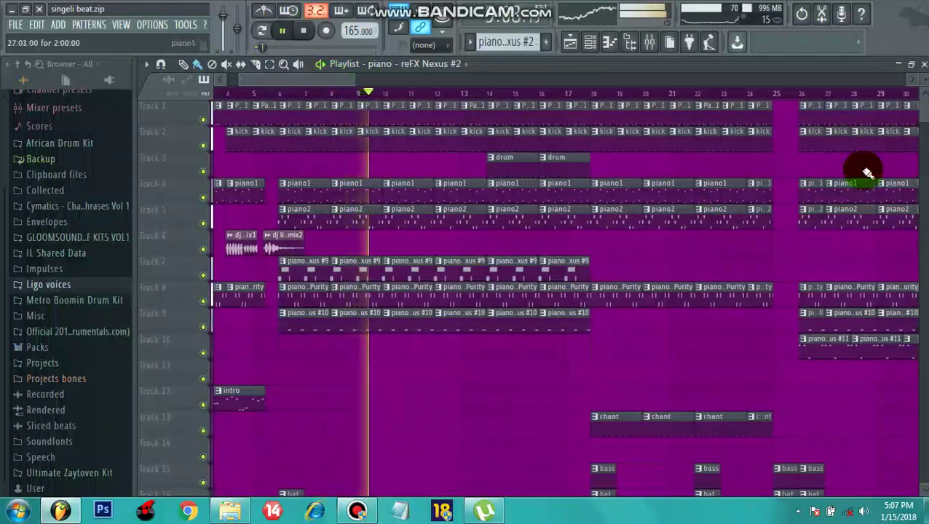
# Show the playlist's lower tracks with the Gross Beat automation, and lower the computer's speaker volume during playback.
pyautogui.moveTo(924, 110)
pyautogui.mouseDown()
pyautogui.moveTo(923, 146)
pyautogui.moveTo(920, 123)
pyautogui.mouseUp()
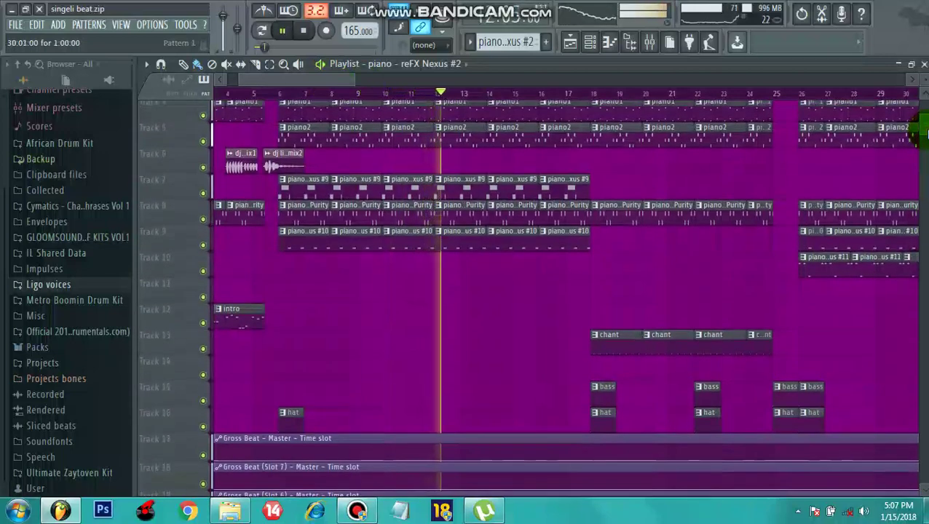
pyautogui.click(862, 511)
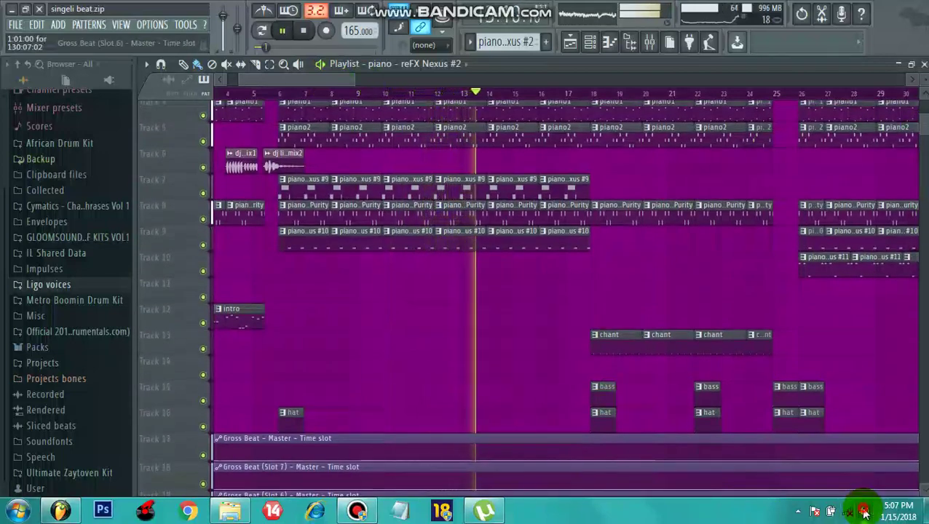
pyautogui.moveTo(859, 347); pyautogui.dragTo(860, 367)
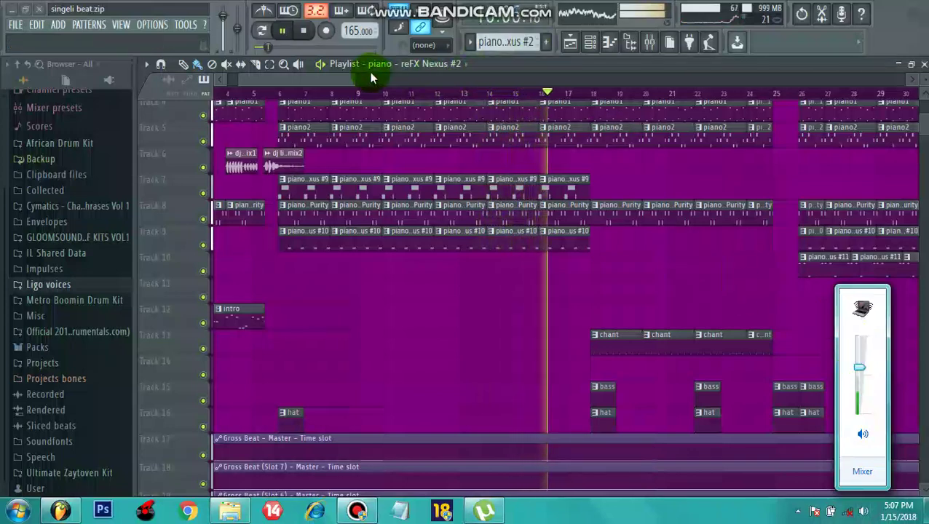
# Follow the arrangement into the chant section, inspect the piano - Purity clip's notes in the piano roll, and return to the playlist.
pyautogui.moveTo(347, 80); pyautogui.dragTo(384, 79)
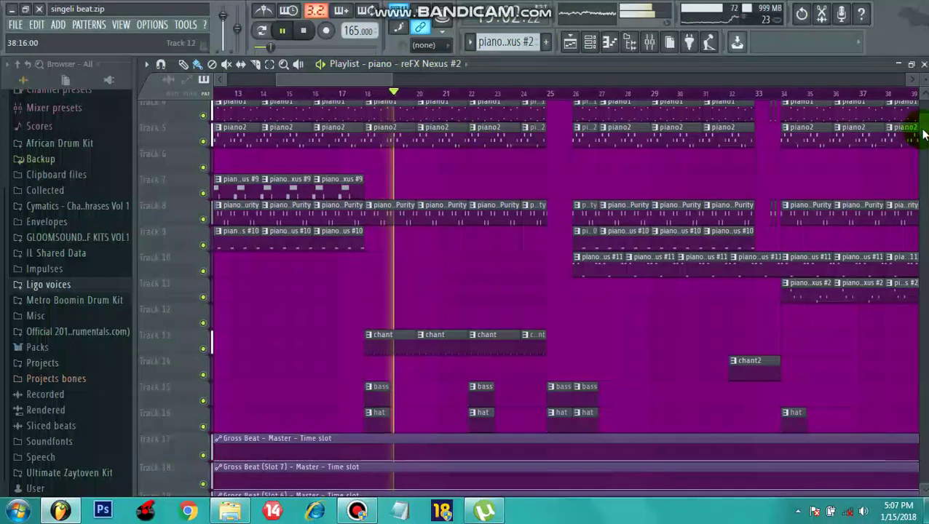
pyautogui.moveTo(925, 128); pyautogui.dragTo(928, 111)
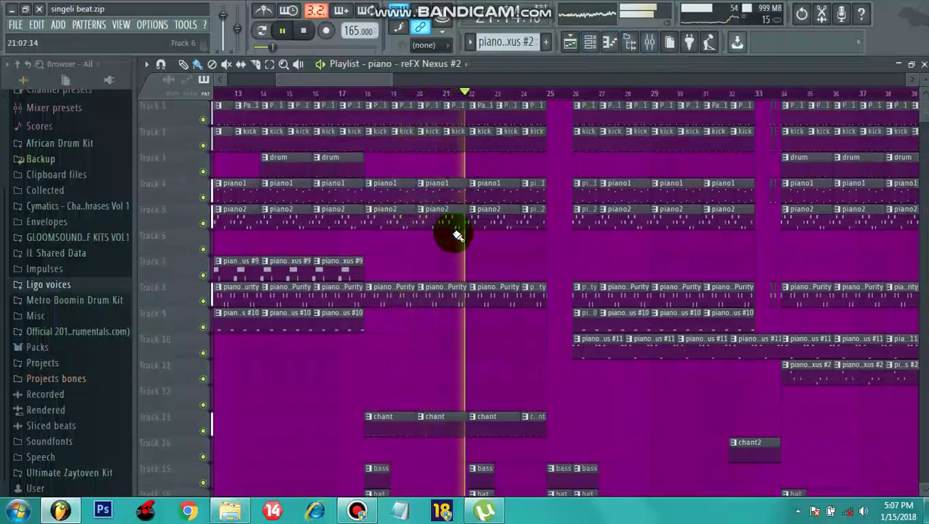
pyautogui.doubleClick(479, 301)
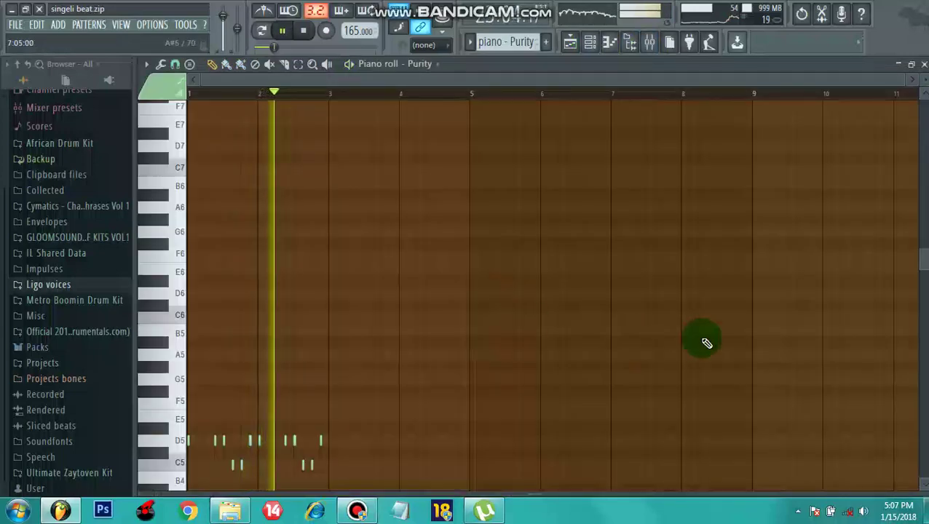
pyautogui.moveTo(925, 262); pyautogui.dragTo(923, 276)
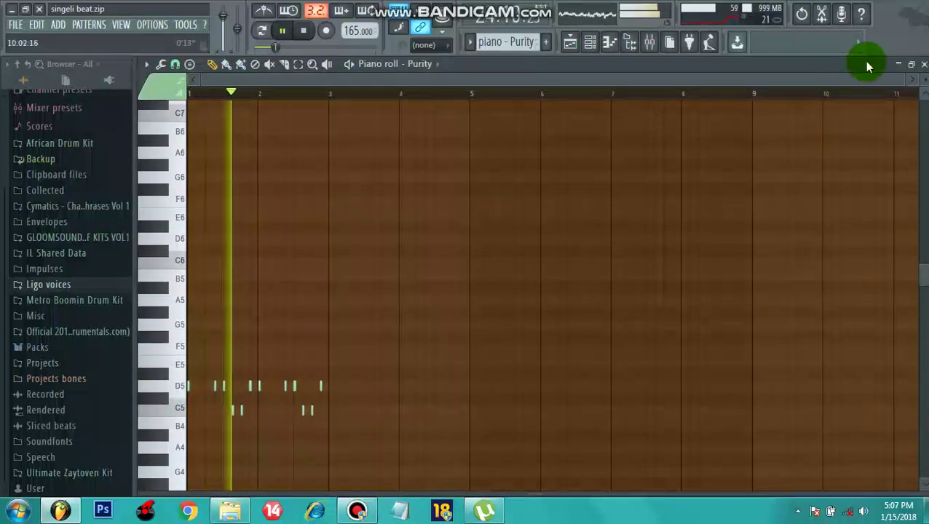
pyautogui.moveTo(903, 79); pyautogui.dragTo(573, 42)
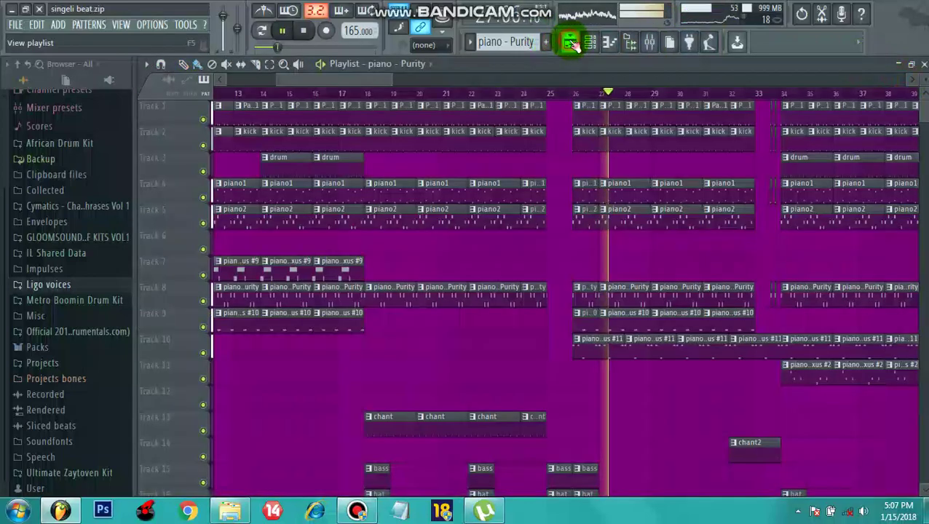
pyautogui.click(573, 41)
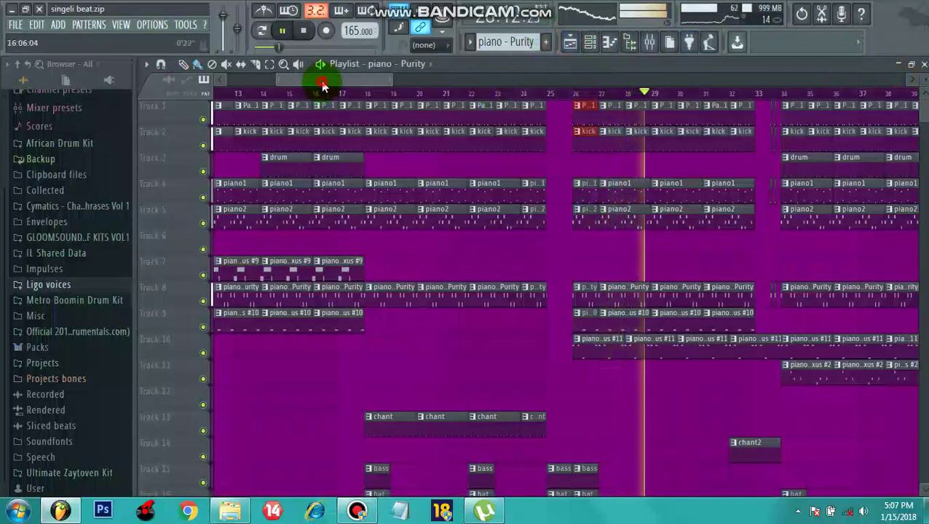
# Follow the playing arrangement on toward bar 61, deleting the stray piano - Purity clip placed on Track 3.
pyautogui.moveTo(320, 82); pyautogui.dragTo(354, 82)
pyautogui.click(428, 161)
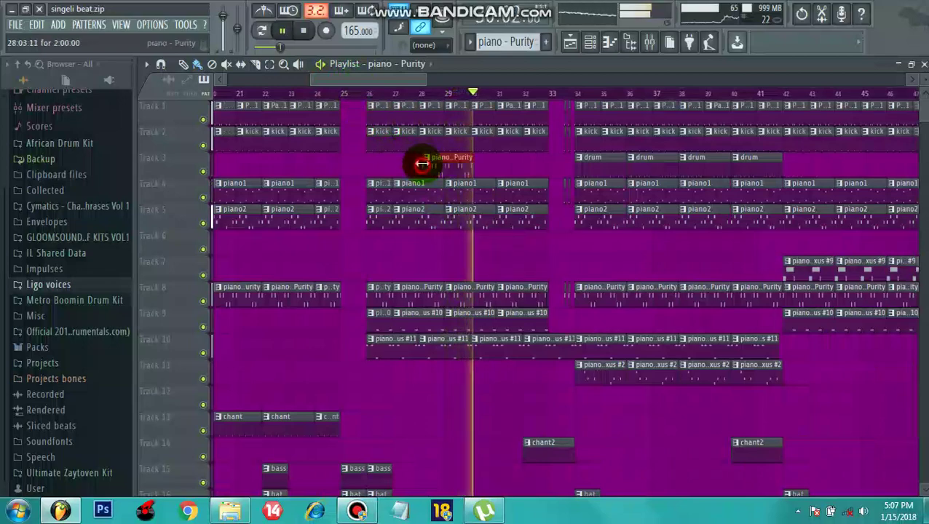
pyautogui.rightClick(449, 169)
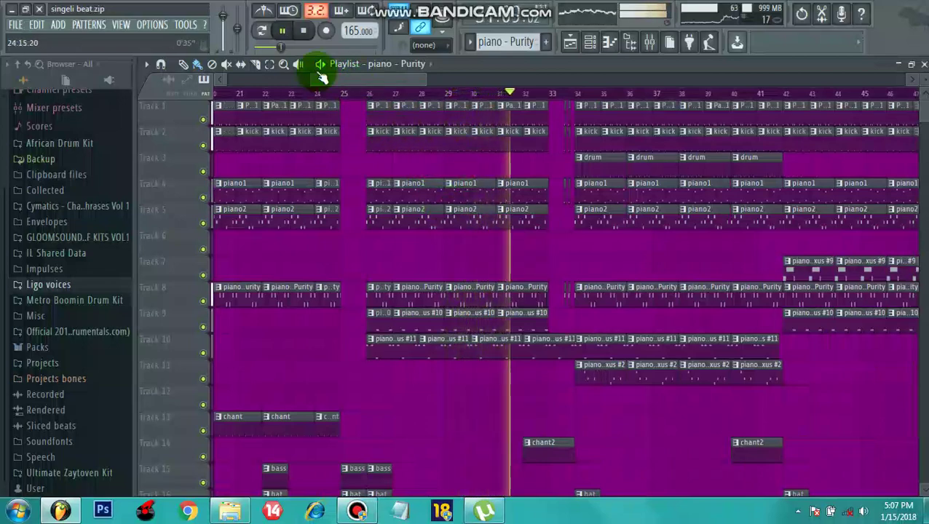
pyautogui.moveTo(310, 75); pyautogui.dragTo(495, 73)
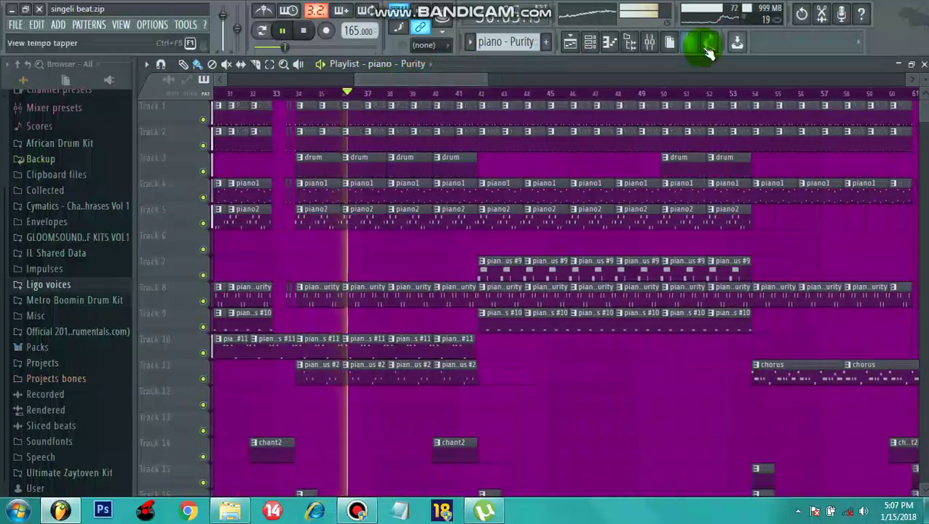
# Show the mixer's Master track, inspect its Gross Beat effects, and close the effect windows and the mixer.
pyautogui.click(649, 44)
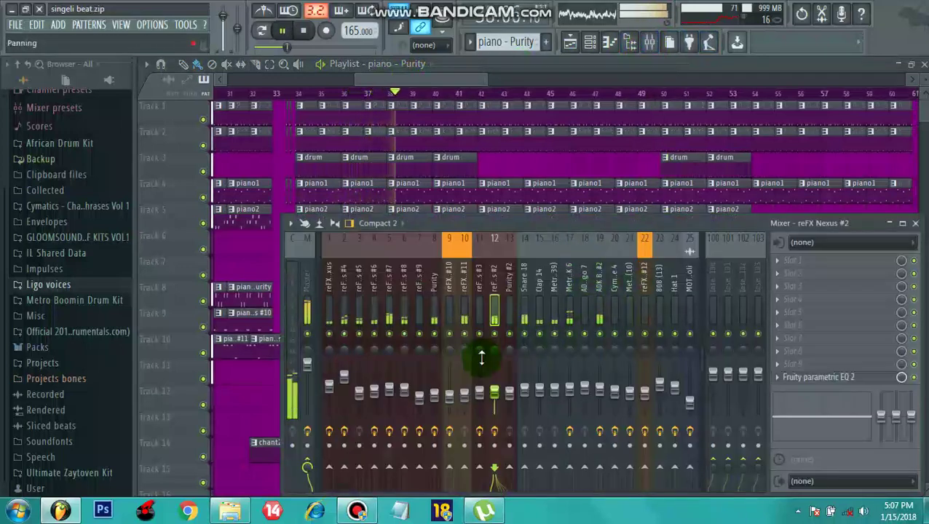
pyautogui.click(315, 373)
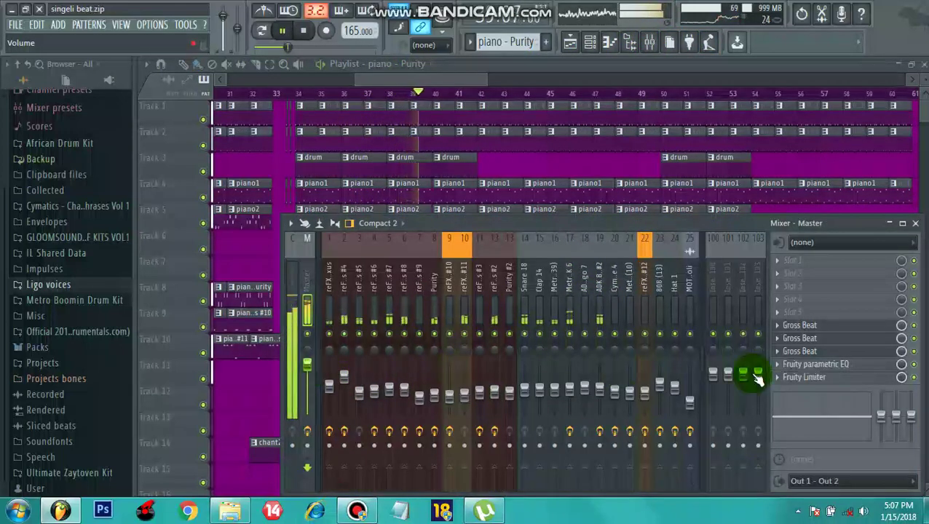
pyautogui.click(801, 326)
pyautogui.click(802, 329)
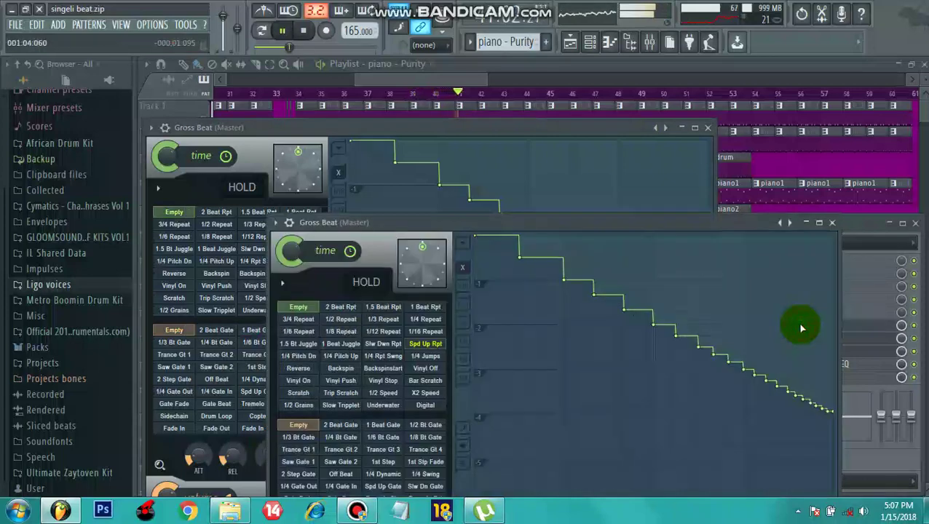
pyautogui.click(834, 222)
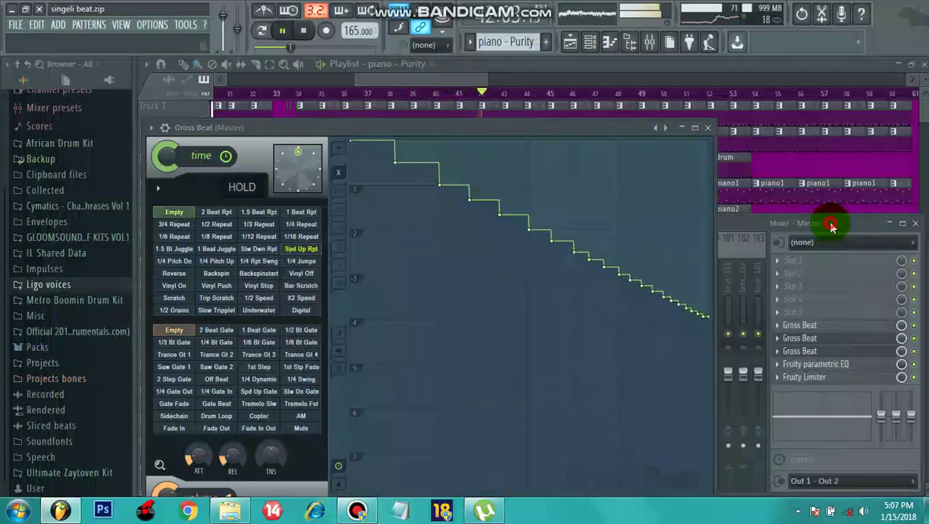
pyautogui.click(708, 129)
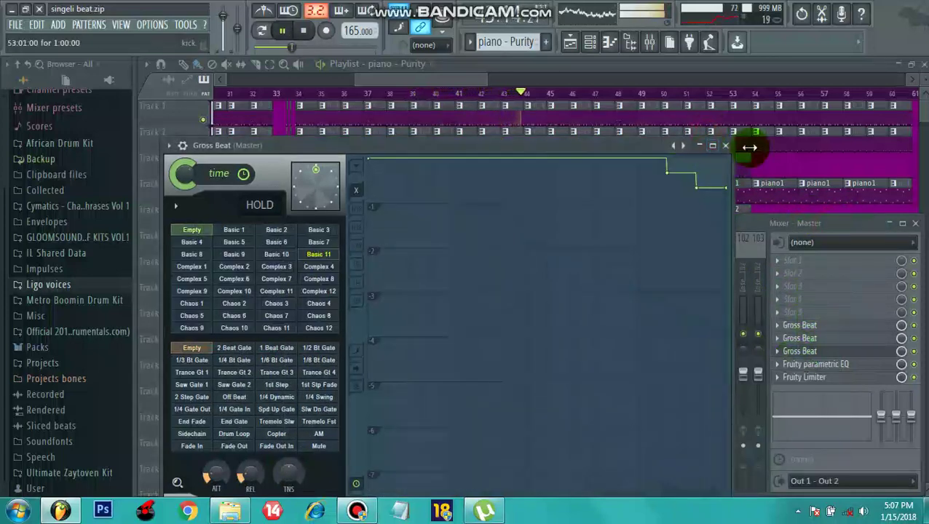
pyautogui.click(726, 147)
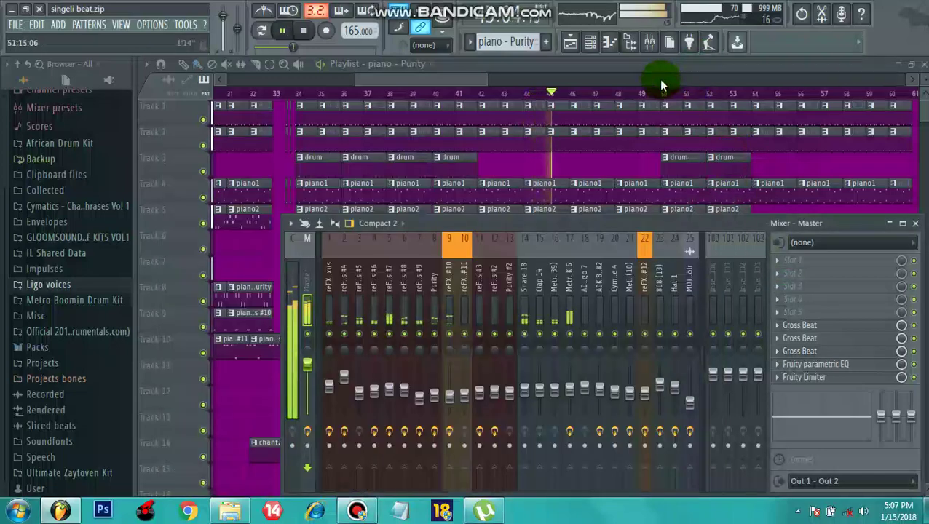
pyautogui.press('F9')
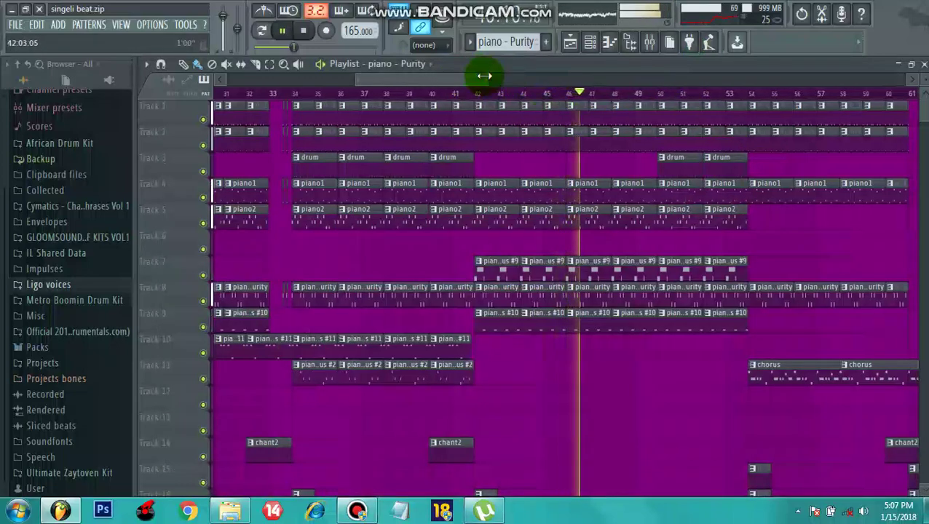
# Find the chorus clips on Track 11, inspect the full chorus pattern in the piano roll, and return to the playlist.
pyautogui.moveTo(484, 77); pyautogui.dragTo(535, 79)
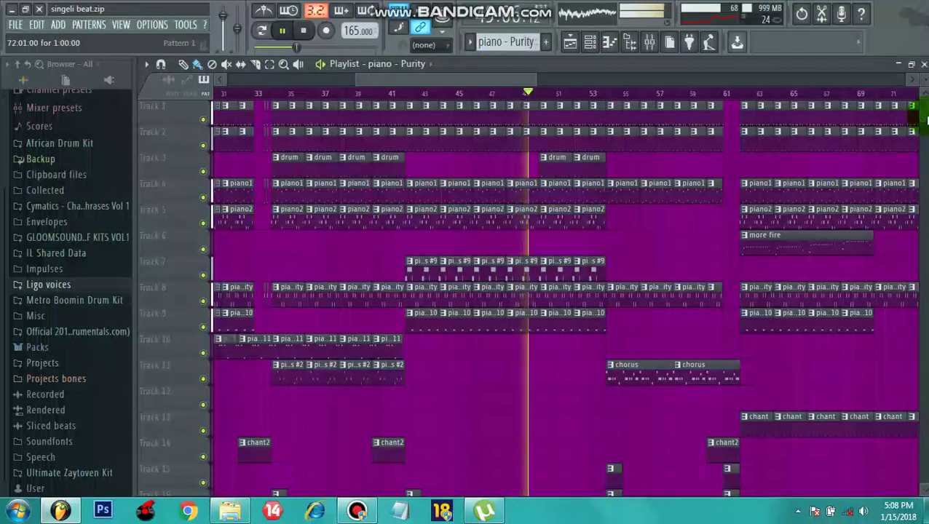
pyautogui.scroll(-4, 923, 120)
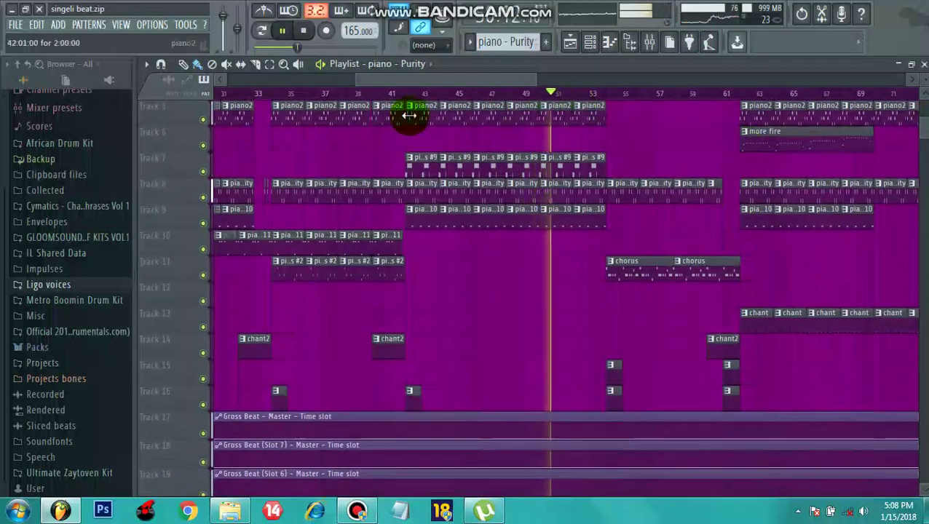
pyautogui.moveTo(356, 79); pyautogui.dragTo(408, 276)
pyautogui.doubleClick(392, 272)
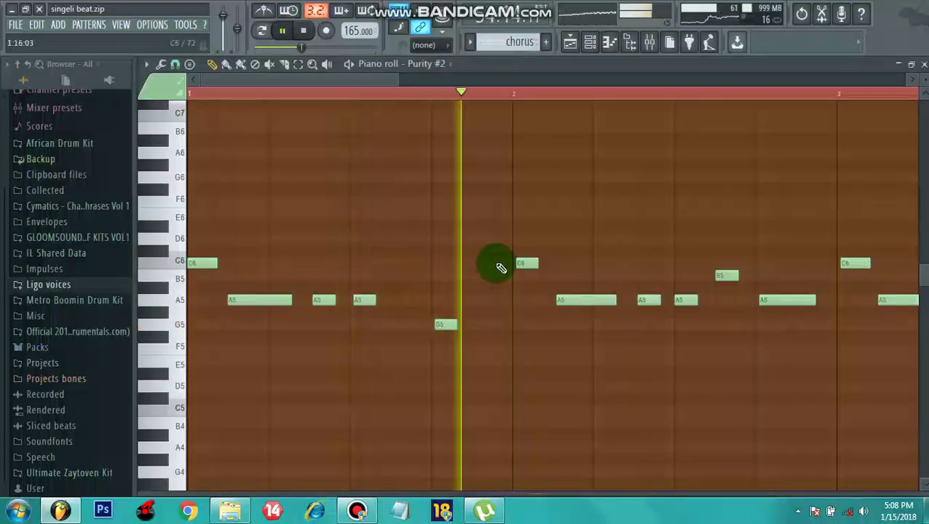
pyautogui.moveTo(399, 82); pyautogui.dragTo(587, 97)
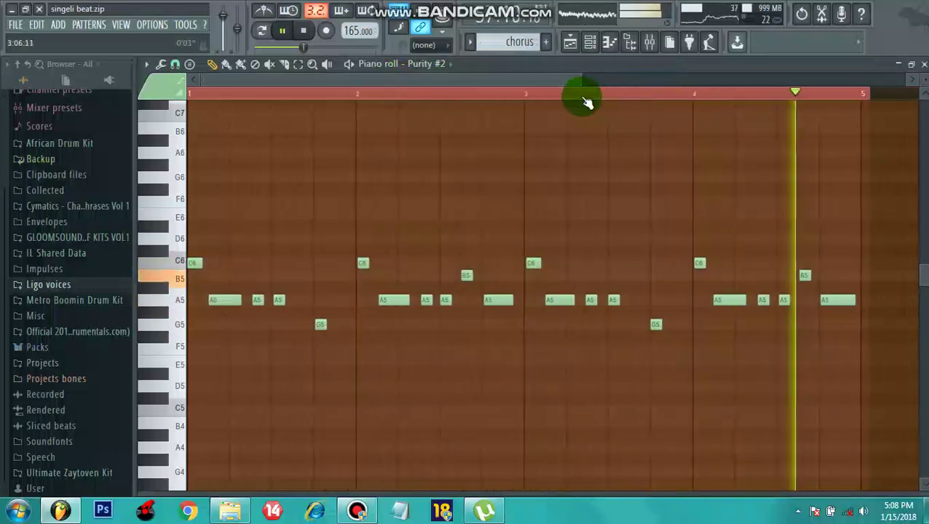
pyautogui.click(572, 44)
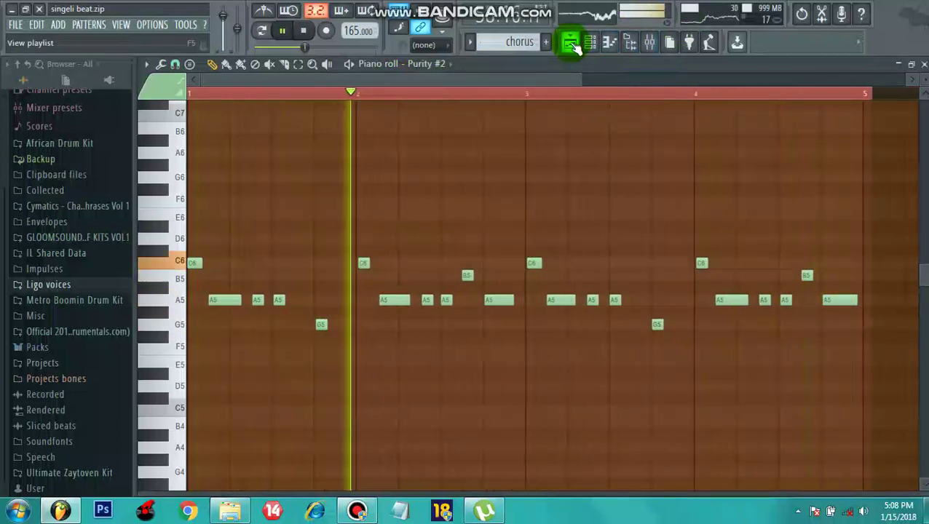
pyautogui.click(571, 44)
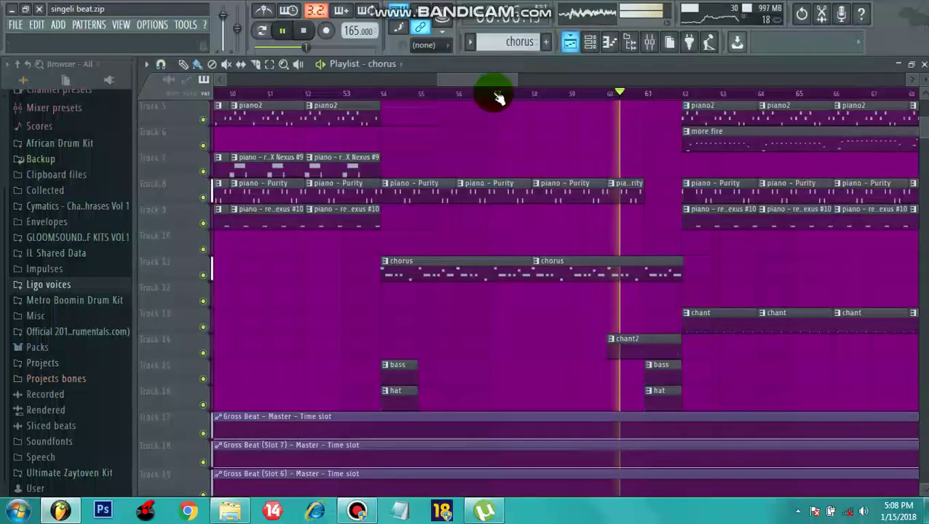
# Inspect the notes of the more fire clip on Track 6 in the piano roll, and return to the playlist.
pyautogui.moveTo(518, 79); pyautogui.dragTo(577, 80)
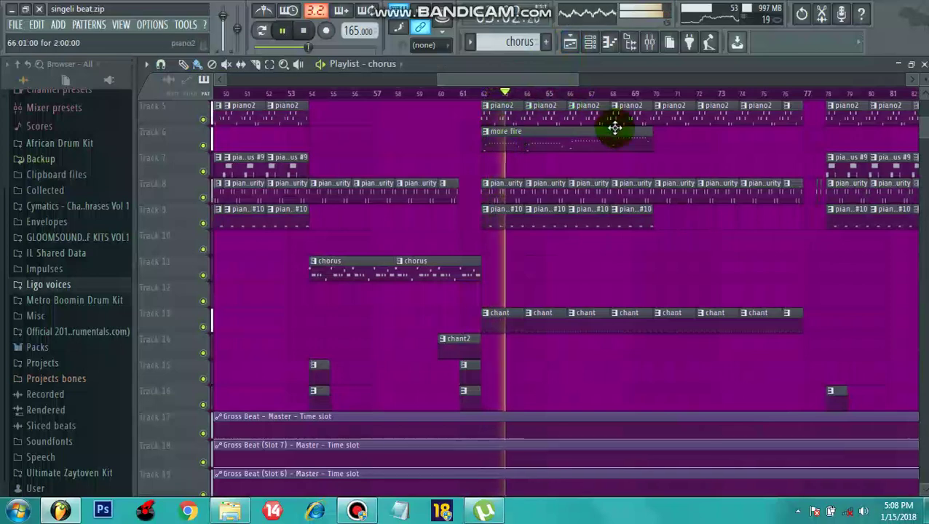
pyautogui.doubleClick(547, 141)
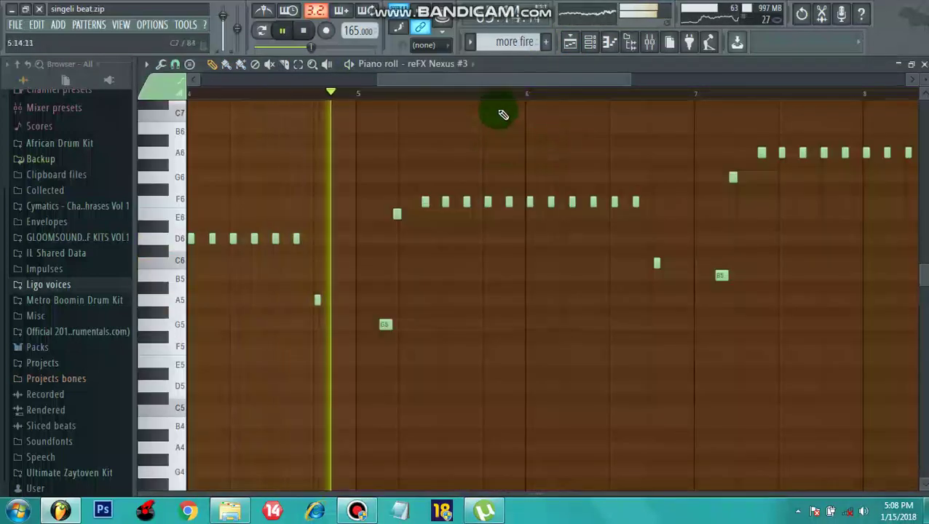
pyautogui.moveTo(630, 77); pyautogui.dragTo(746, 77)
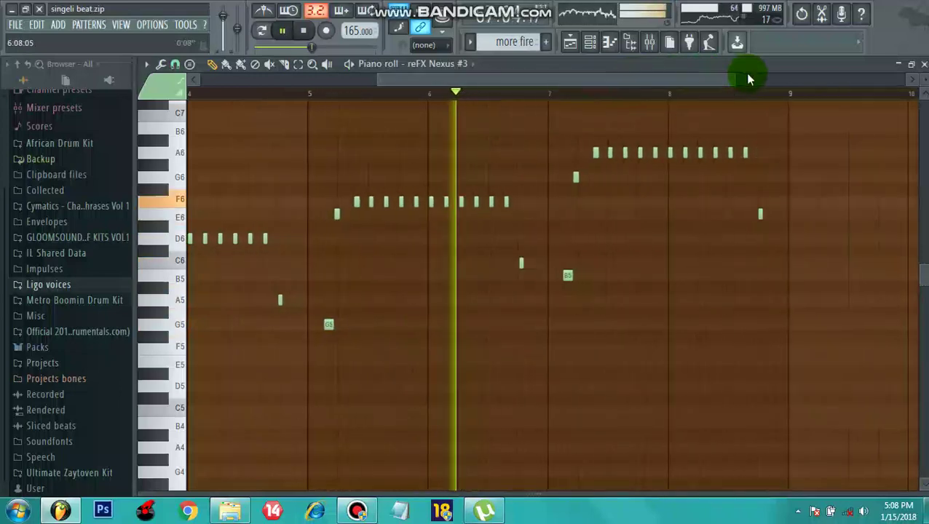
pyautogui.moveTo(919, 259); pyautogui.dragTo(919, 243)
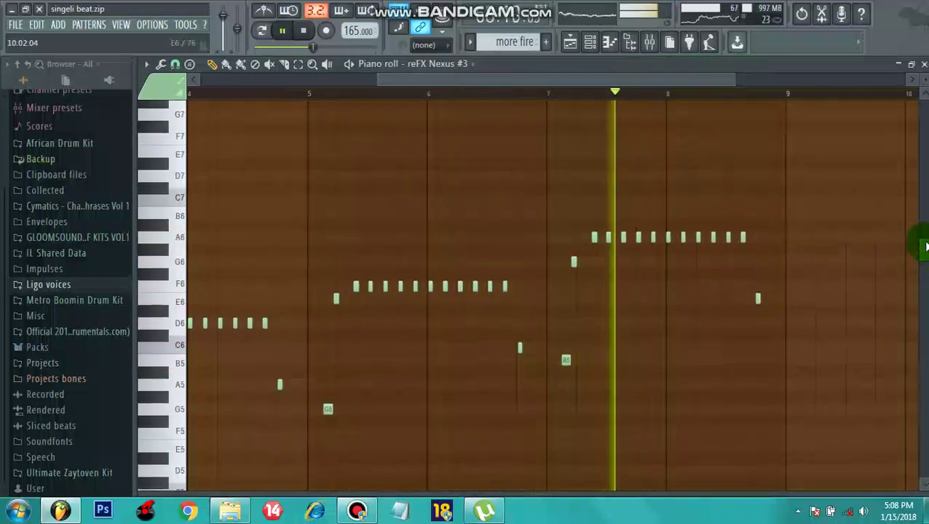
pyautogui.click(570, 42)
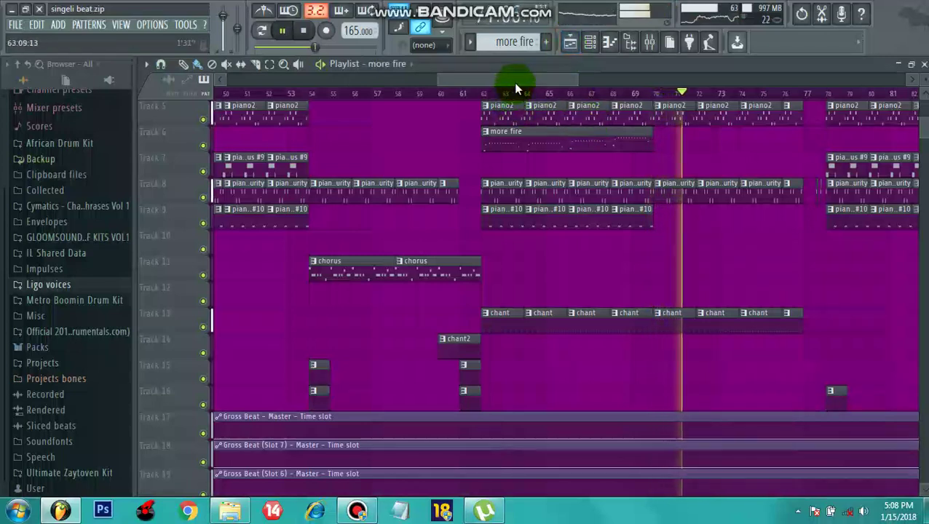
# Follow the playing arrangement from bar 65 through bar 107, showing the clips on the upper tracks.
pyautogui.moveTo(513, 82); pyautogui.dragTo(581, 80)
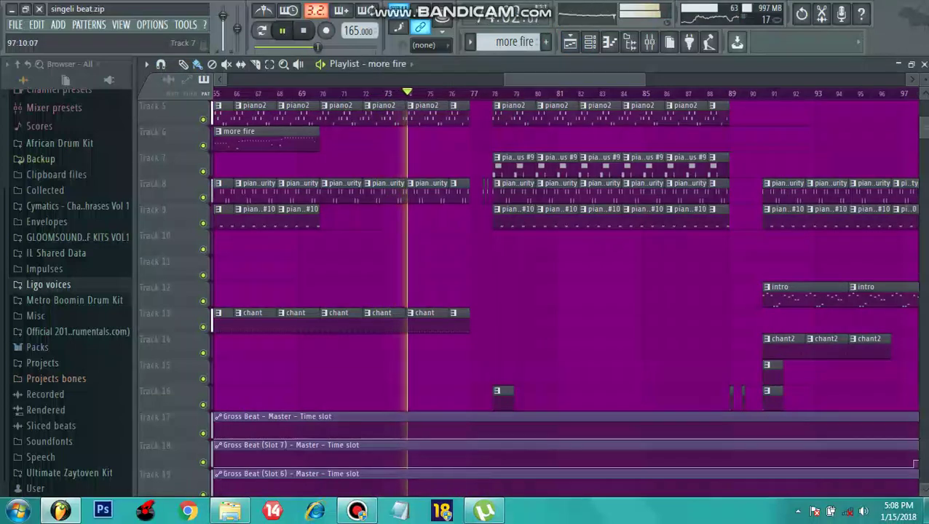
pyautogui.moveTo(926, 132); pyautogui.dragTo(928, 109)
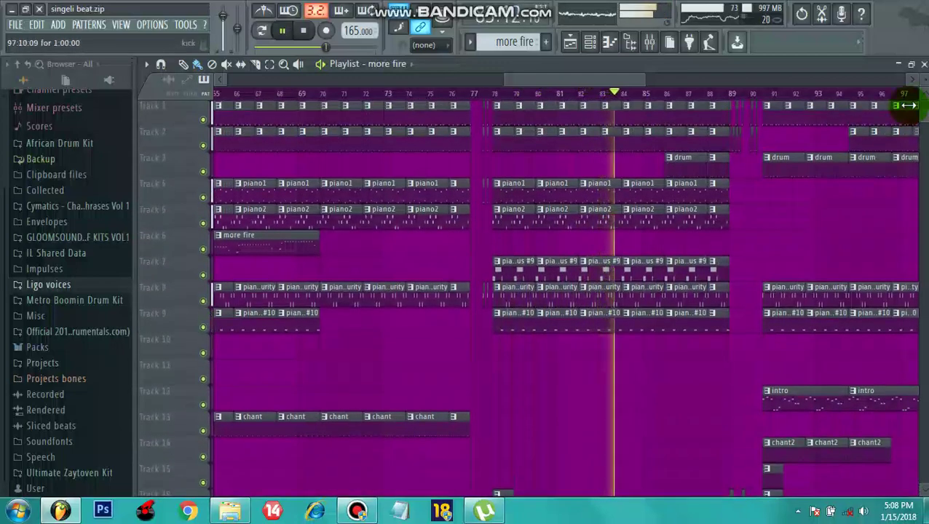
pyautogui.moveTo(506, 79); pyautogui.dragTo(570, 82)
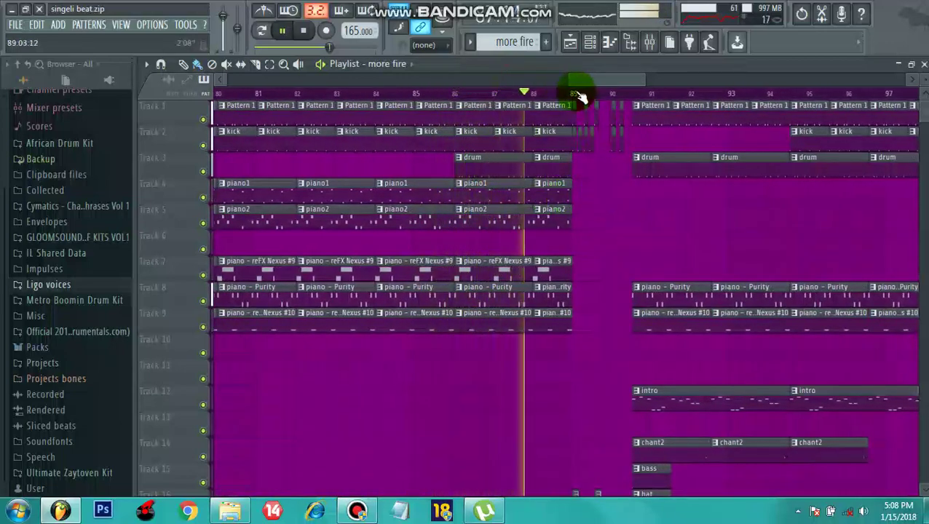
pyautogui.moveTo(566, 81); pyautogui.dragTo(612, 78)
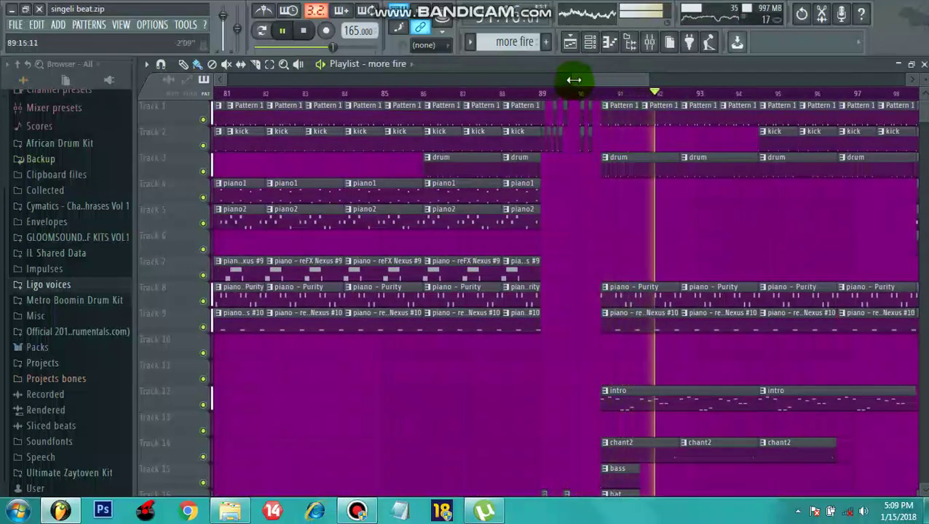
pyautogui.moveTo(648, 79); pyautogui.dragTo(690, 79)
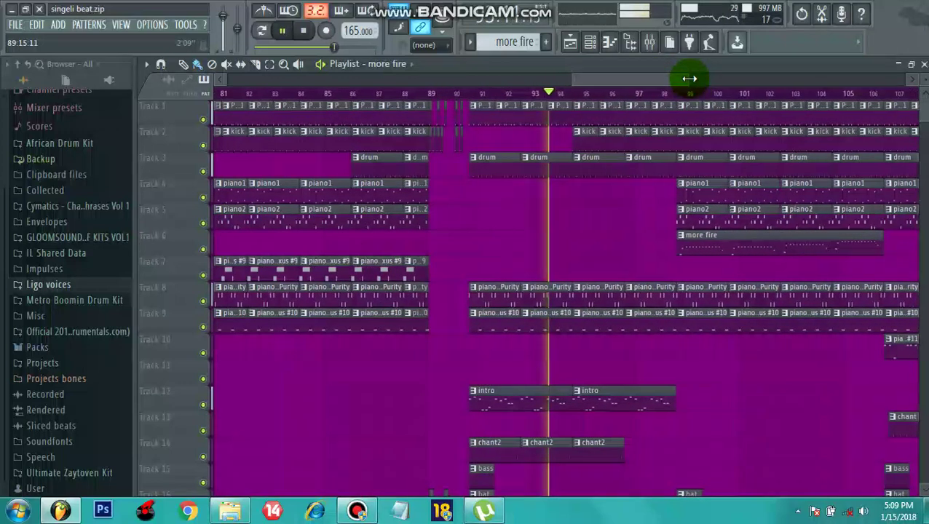
# Inspect the notes of the second intro clip on Track 12 in the piano roll, and return to the playlist.
pyautogui.doubleClick(580, 403)
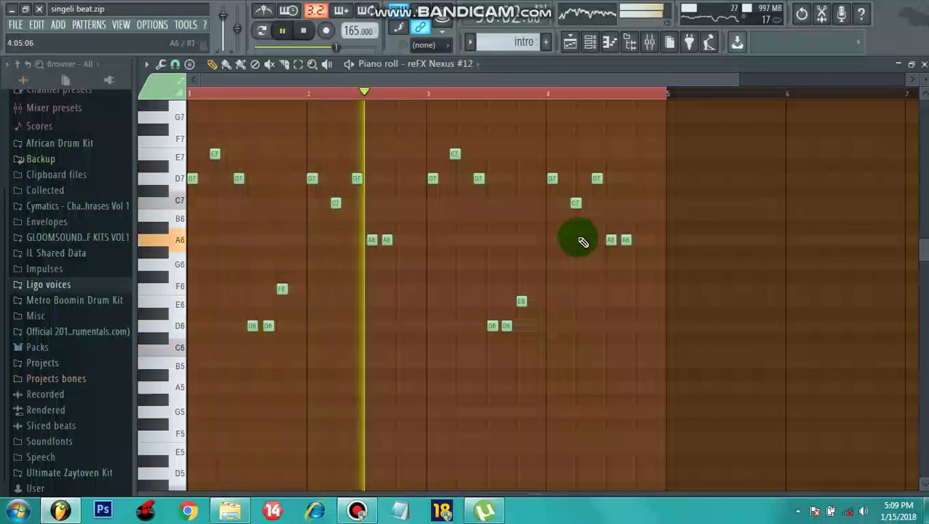
pyautogui.click(571, 47)
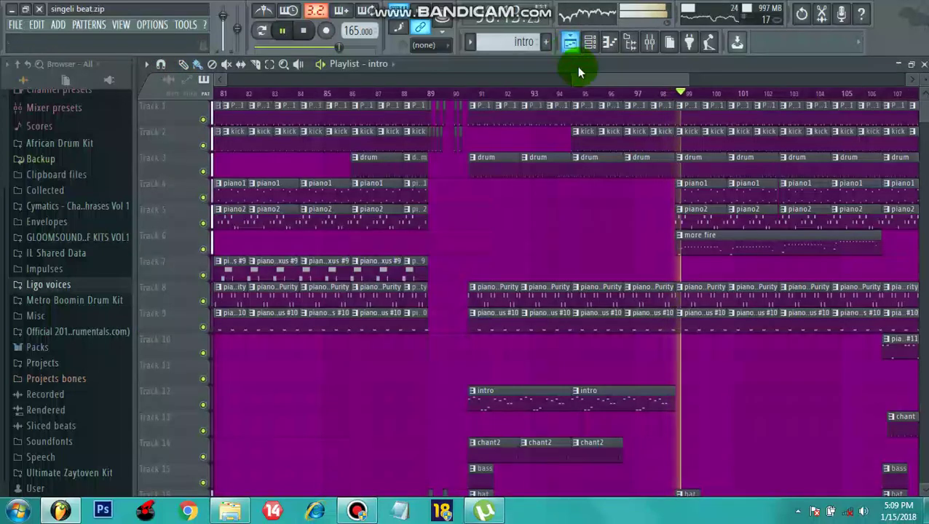
# Follow the playing arrangement from bar 81 through bar 139, showing the lower tracks with the Gross Beat automation clips.
pyautogui.moveTo(686, 76); pyautogui.dragTo(786, 77)
pyautogui.scroll(-6, 924, 116)
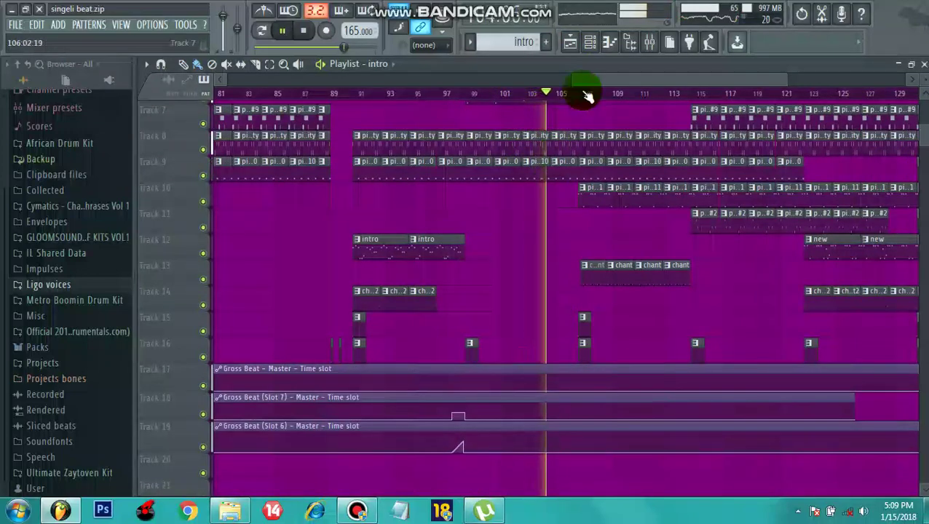
pyautogui.moveTo(786, 80); pyautogui.dragTo(831, 80)
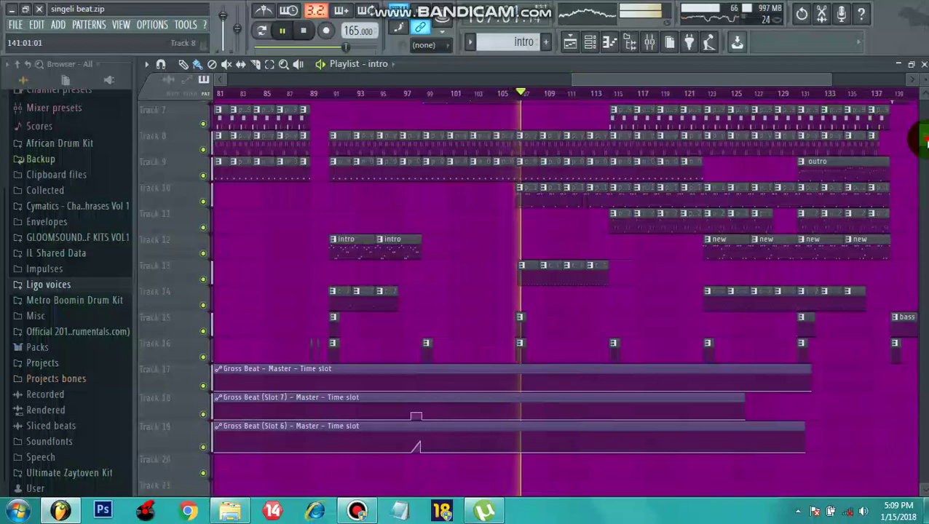
pyautogui.scroll(4, 926, 134)
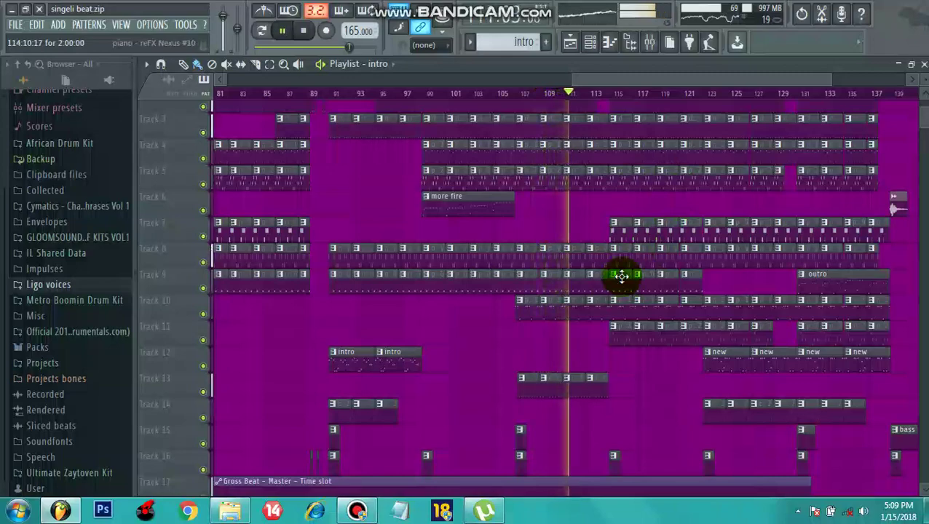
pyautogui.click(590, 43)
pyautogui.click(591, 44)
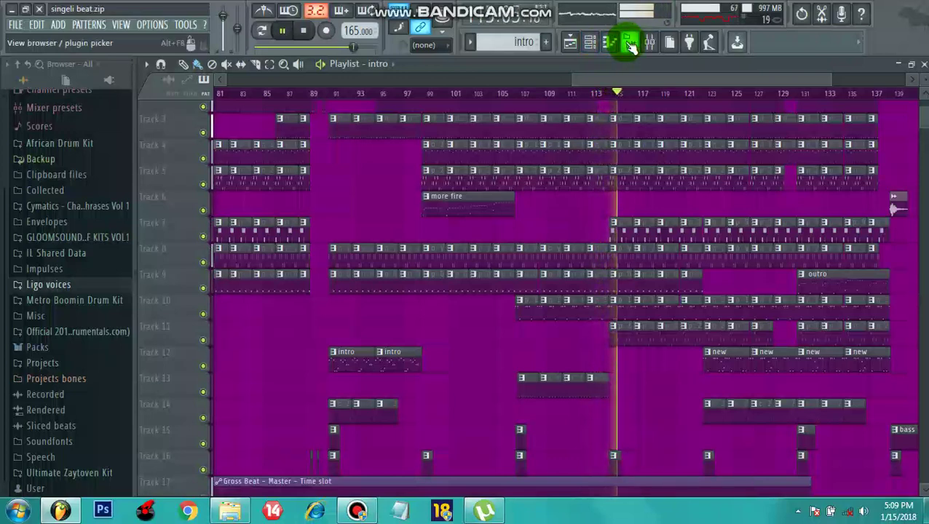
# Inspect the notes of the reFX Nexus #2 piano clip on Track 11 and the new clip on Track 12, returning to the playlist.
pyautogui.doubleClick(661, 336)
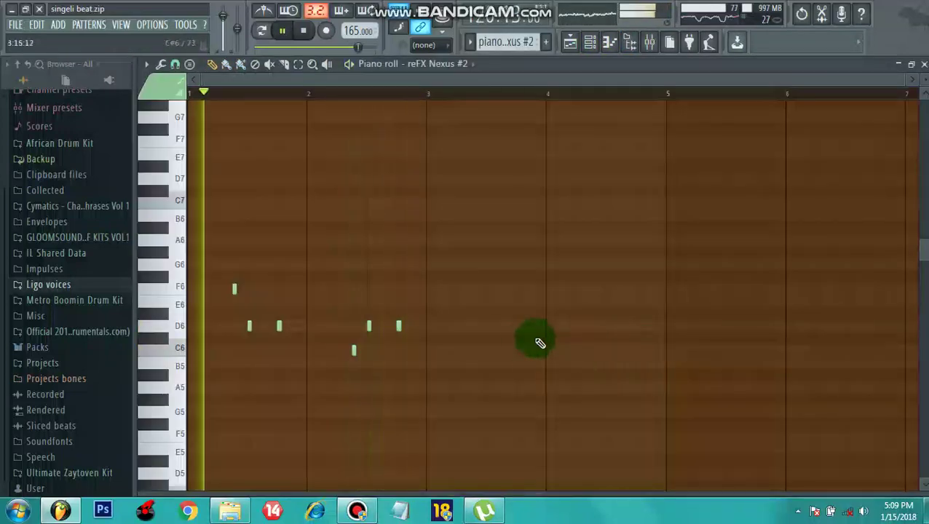
pyautogui.click(571, 44)
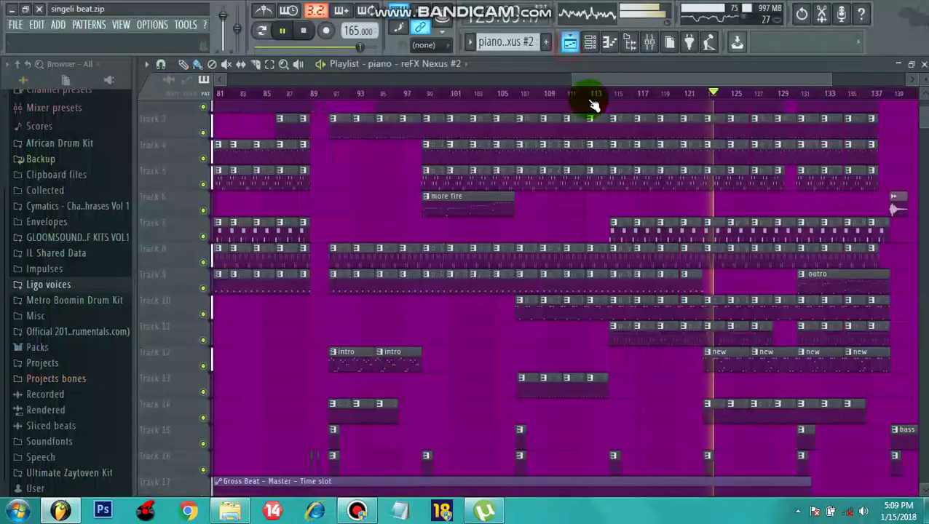
pyautogui.doubleClick(726, 366)
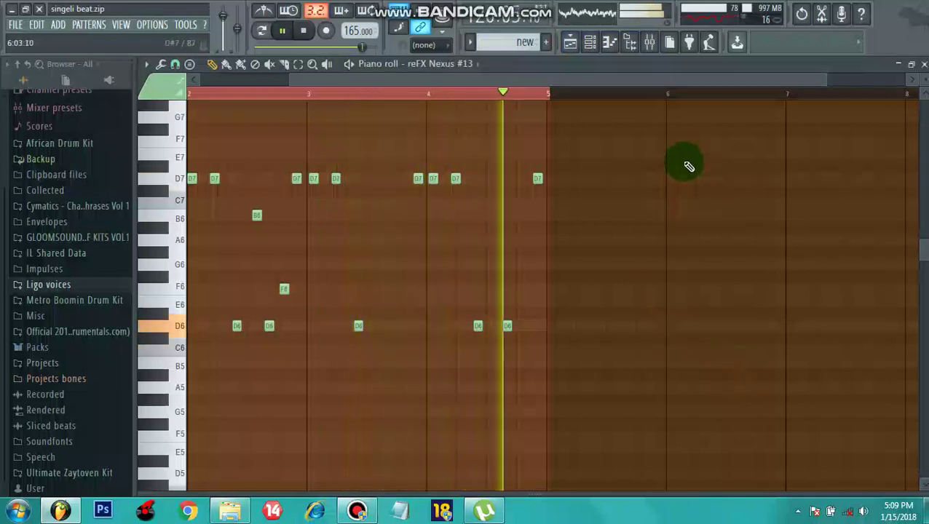
pyautogui.click(570, 44)
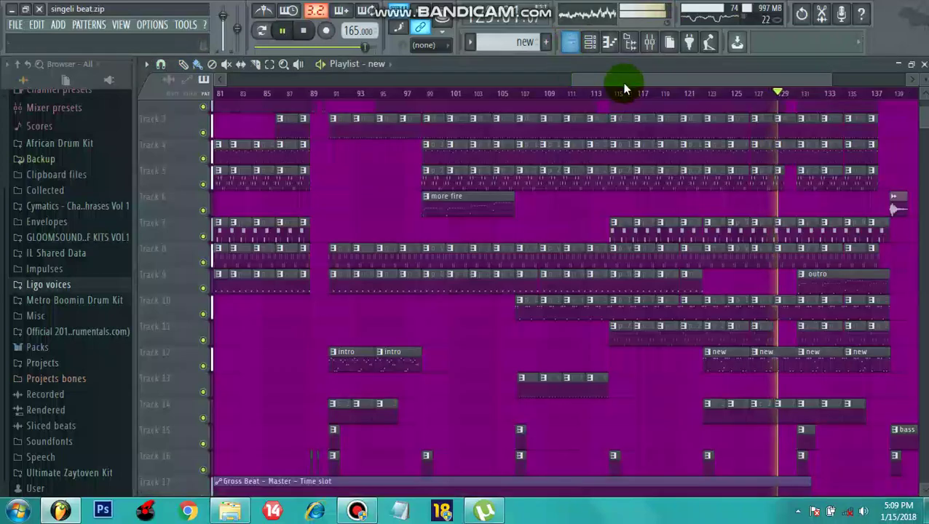
# Follow the outro section to the end of the song, and show the complete arrangement from bar 1 in the playlist.
pyautogui.moveTo(757, 85); pyautogui.dragTo(834, 73)
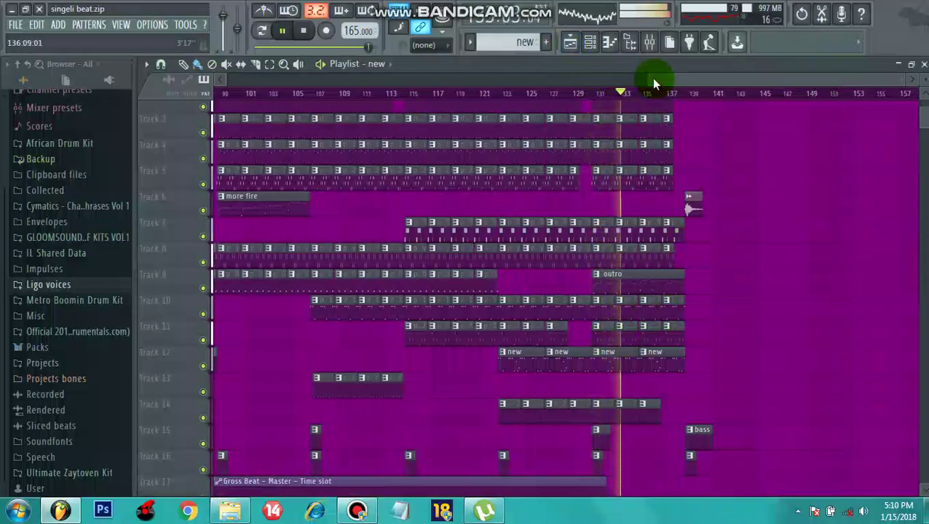
pyautogui.moveTo(650, 79); pyautogui.dragTo(365, 76)
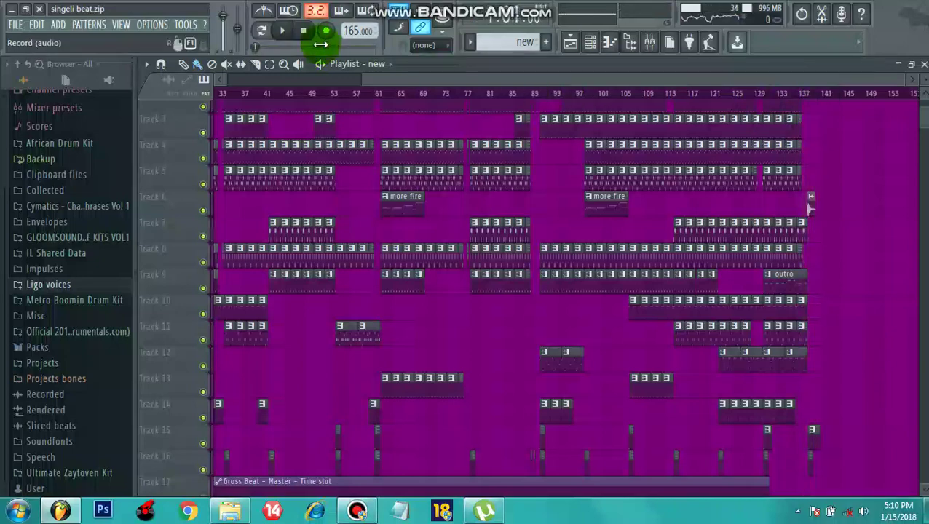
pyautogui.moveTo(361, 77); pyautogui.dragTo(228, 73)
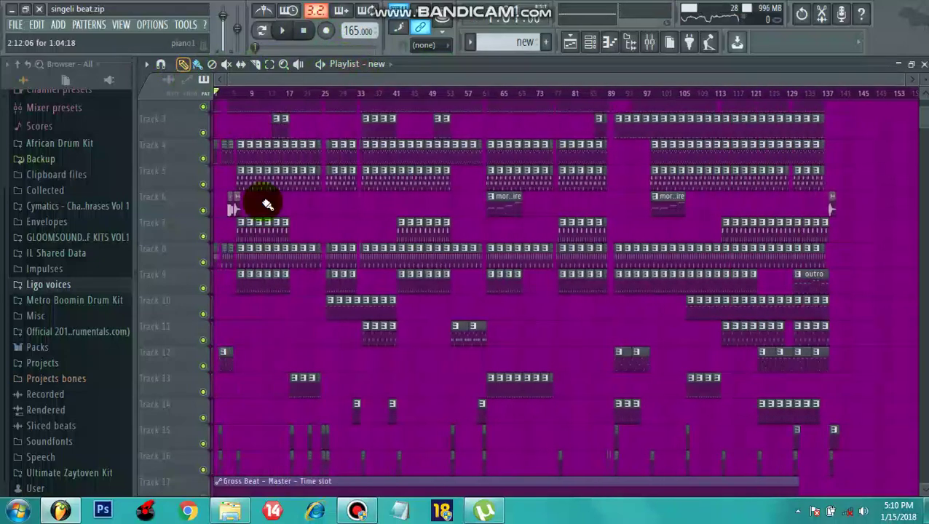
pyautogui.click(347, 514)
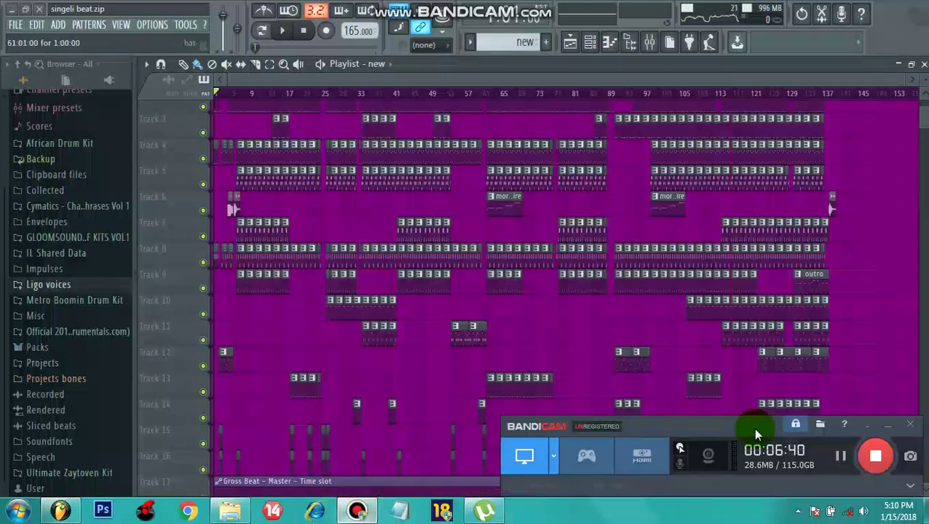